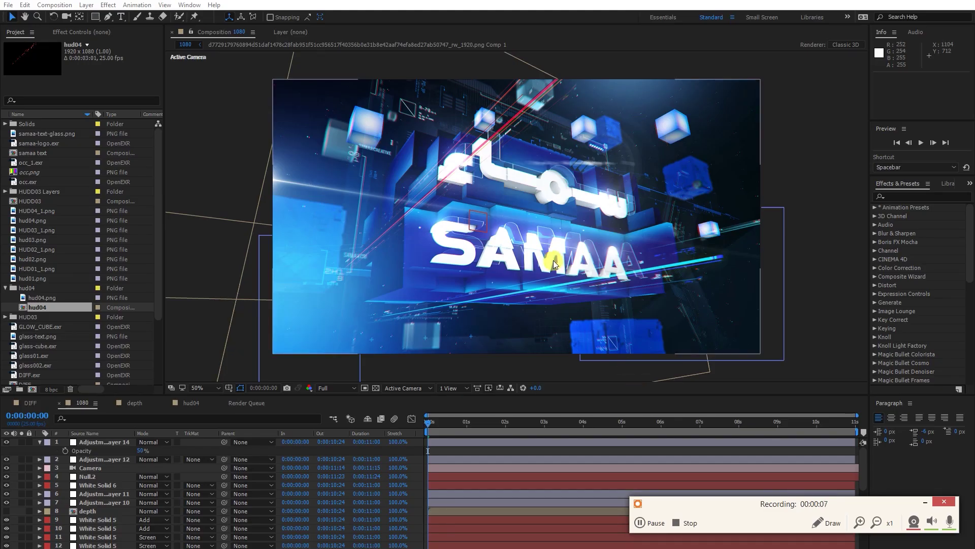
Collapse the hud04 folder in the Project panel's file list
{"action": "left_click", "coordinate": [925, 503]}
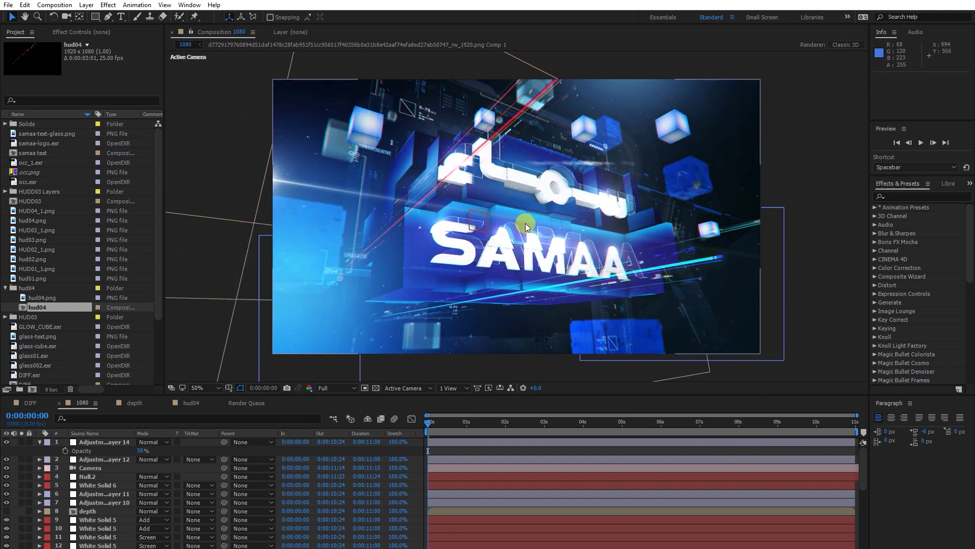
{"action": "left_click", "coordinate": [5, 288]}
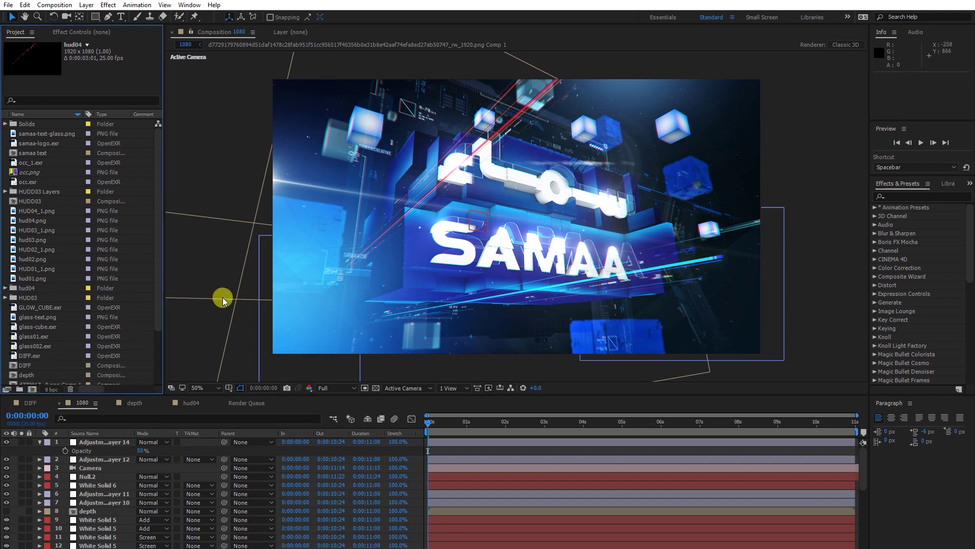
Solo layer 39 cube-building.exr so only its blue cubes appear against black
{"action": "scroll", "coordinate": [87, 507], "scroll_direction": "down", "scroll_amount": 10}
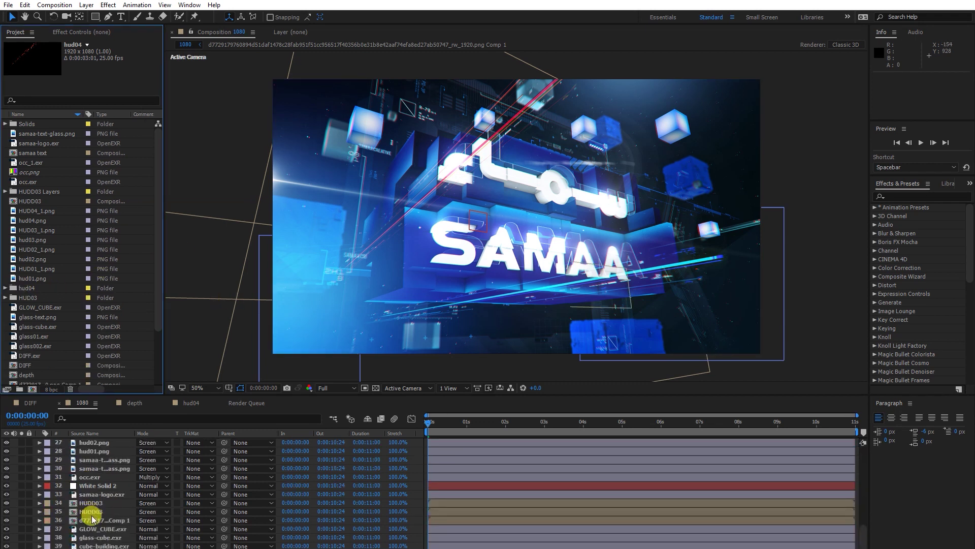
{"action": "left_click", "coordinate": [100, 545]}
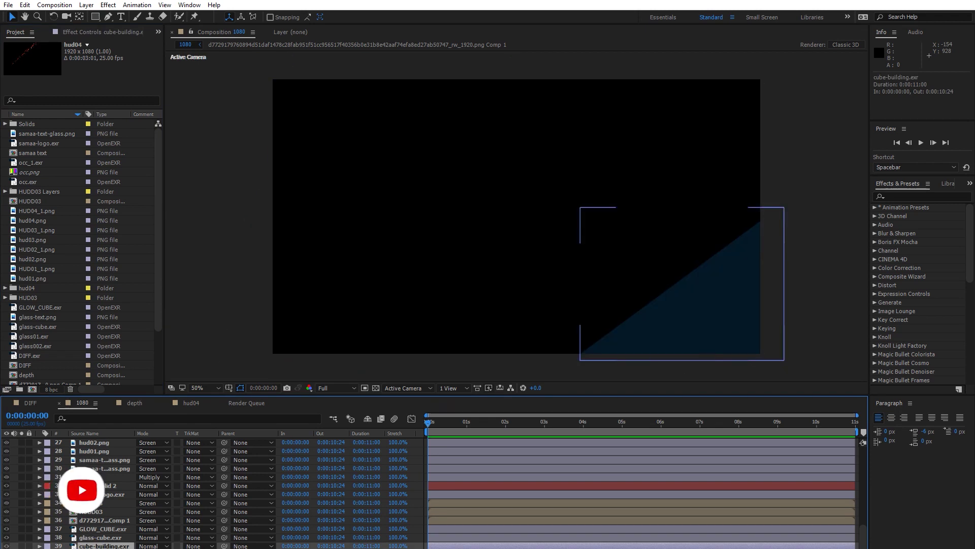
{"action": "left_click", "coordinate": [21, 545]}
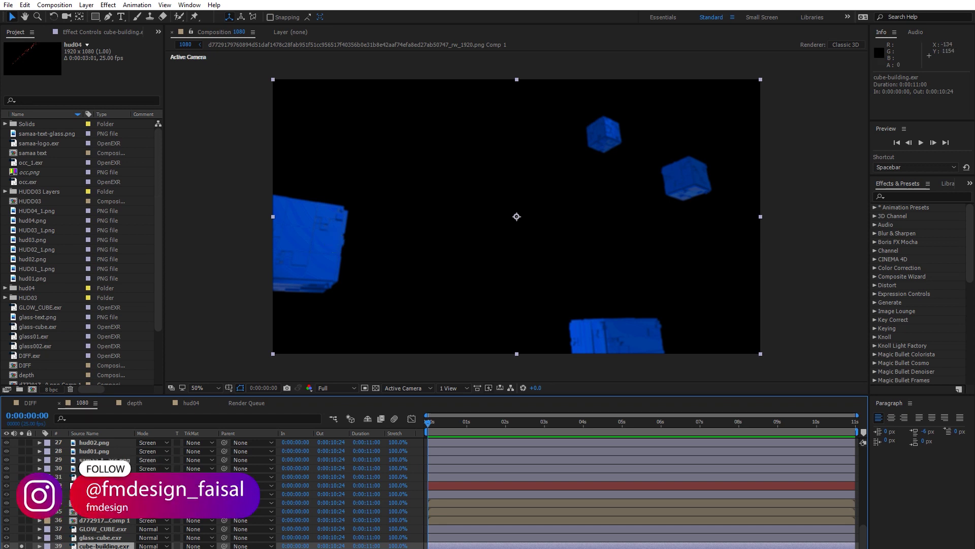
Toggle cube-building's Hue/Saturation 2 effect off and on to compare the cubes
{"action": "left_click", "coordinate": [96, 31]}
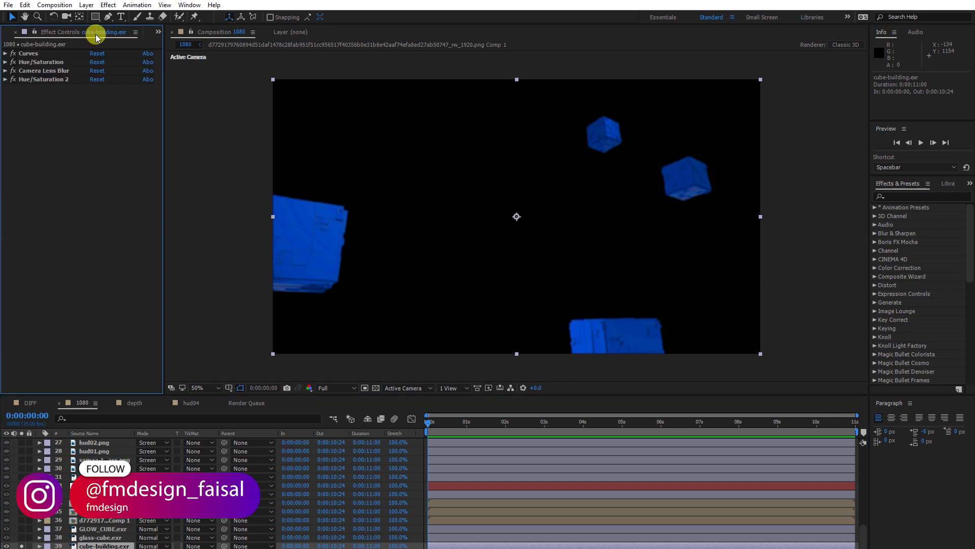
{"action": "left_click", "coordinate": [6, 79]}
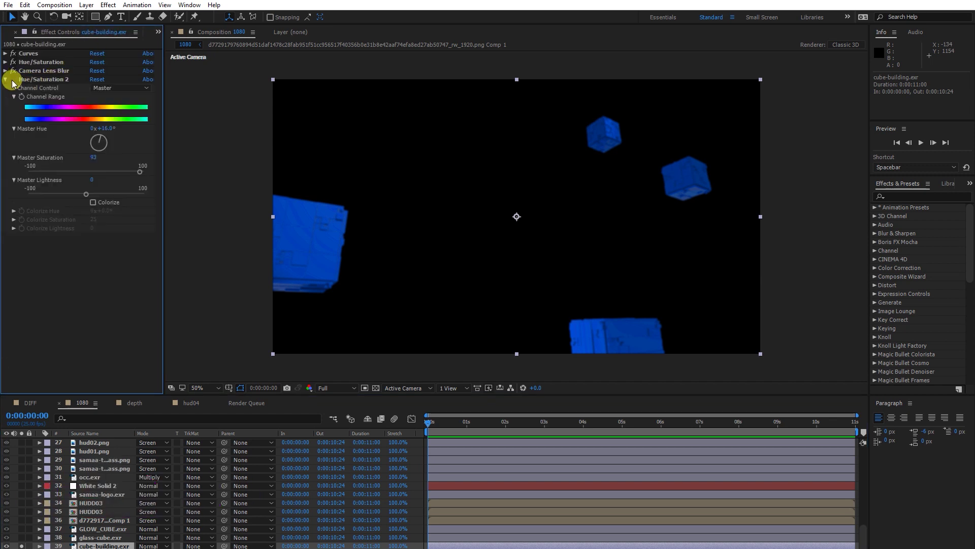
{"action": "left_click", "coordinate": [13, 80]}
{"action": "left_click", "coordinate": [13, 80]}
{"action": "left_click", "coordinate": [13, 79]}
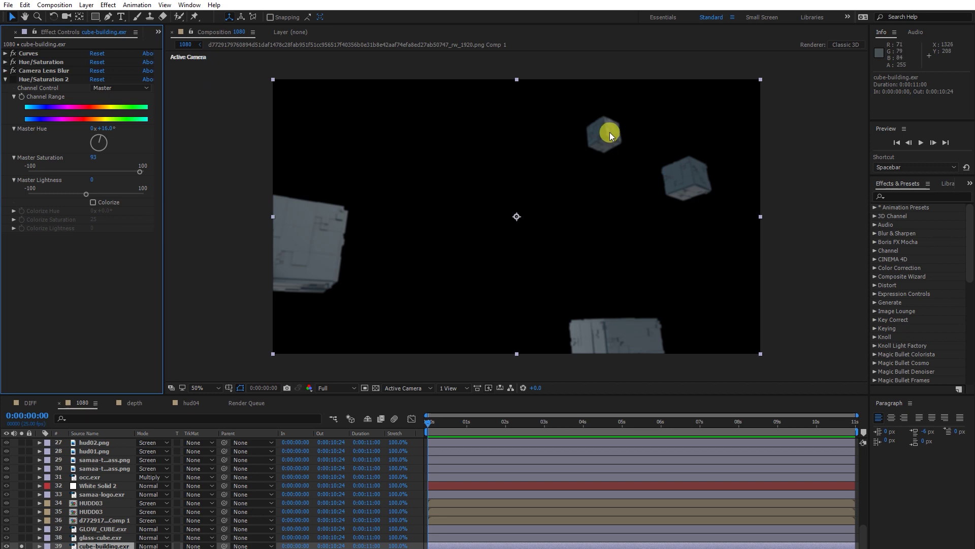
{"action": "left_click", "coordinate": [13, 80]}
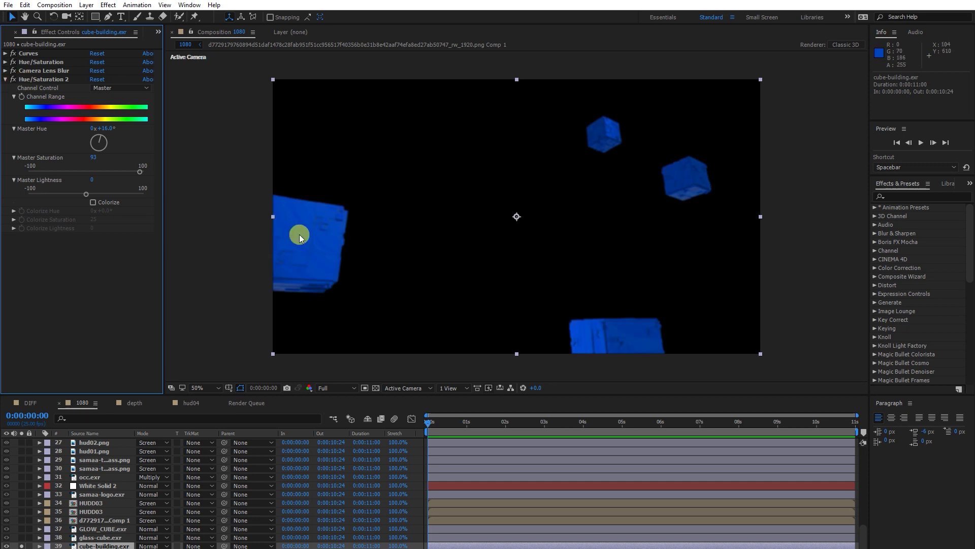
Switch off Camera Lens Blur and toggle the first Hue/Saturation to compare colour
{"action": "left_click", "coordinate": [14, 71]}
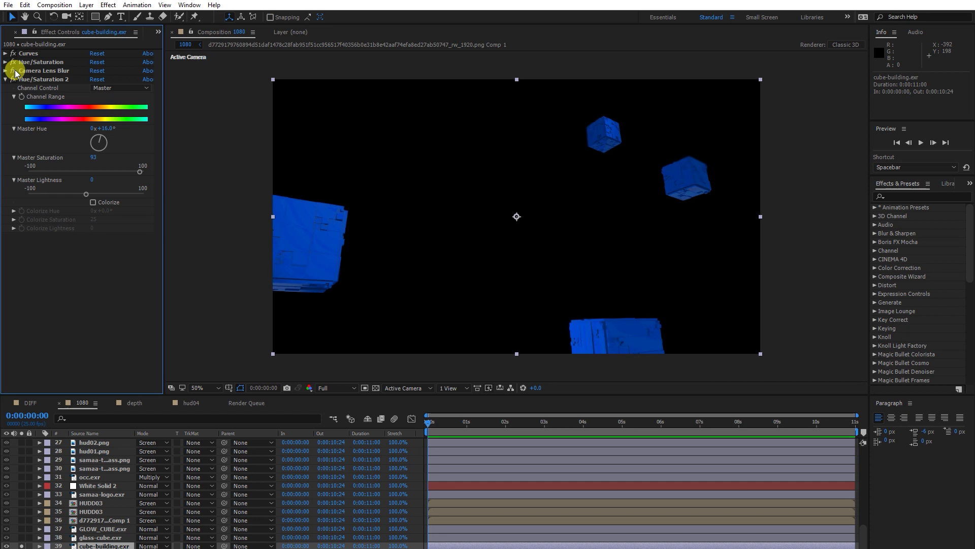
{"action": "left_click", "coordinate": [16, 63]}
{"action": "left_click", "coordinate": [15, 62]}
{"action": "left_click", "coordinate": [15, 62]}
{"action": "left_click", "coordinate": [15, 62]}
{"action": "left_click", "coordinate": [15, 62]}
{"action": "left_click", "coordinate": [8, 54]}
Toggle the Curves effect to compare brightness, then select and solo glass-cube.exr
{"action": "left_click", "coordinate": [14, 53]}
{"action": "left_click", "coordinate": [13, 53]}
{"action": "left_click", "coordinate": [14, 54]}
{"action": "left_click", "coordinate": [13, 53]}
{"action": "left_click", "coordinate": [14, 53]}
{"action": "left_click", "coordinate": [14, 53]}
{"action": "left_click", "coordinate": [14, 54]}
{"action": "left_click", "coordinate": [14, 54]}
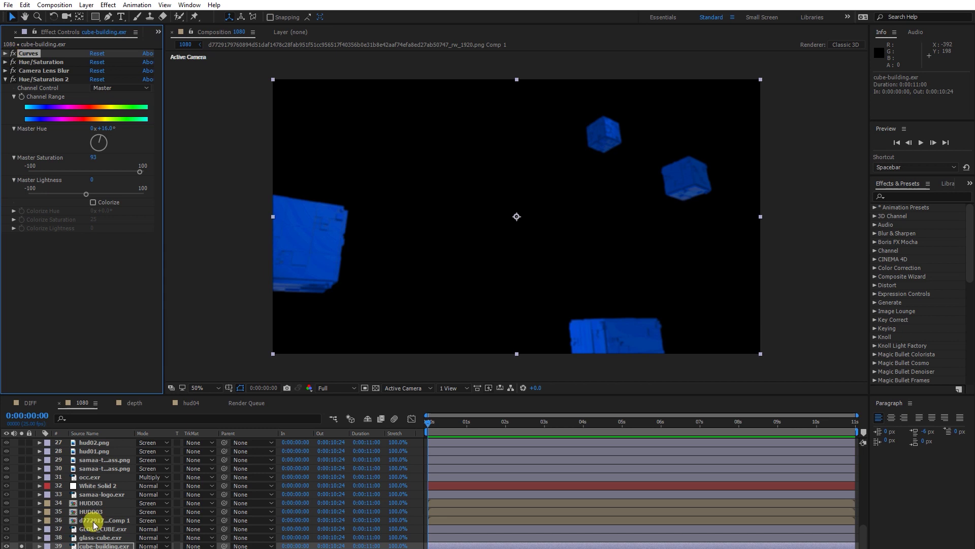
{"action": "left_click", "coordinate": [25, 537]}
{"action": "left_click", "coordinate": [21, 537]}
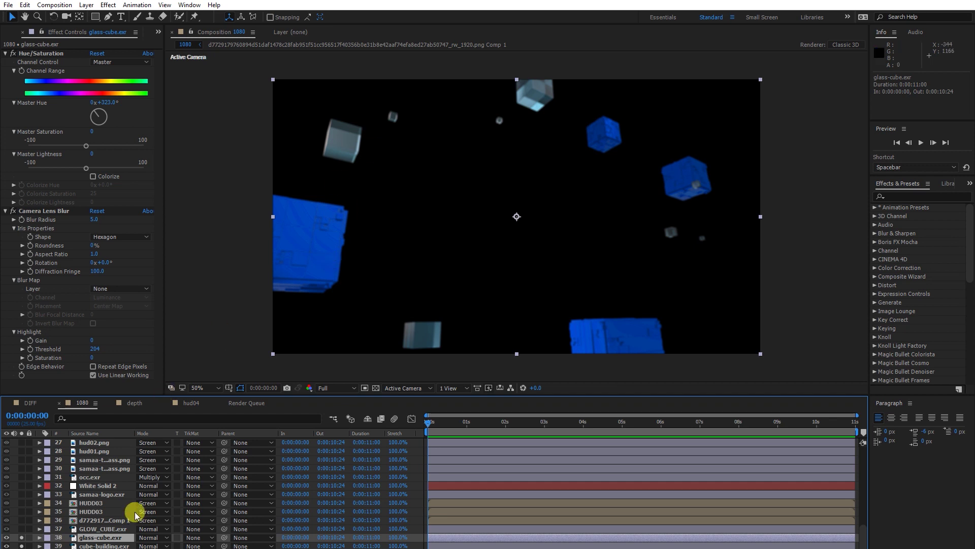
Solo GLOW_CUBE.exr and HUD frame layer 36 alongside the glass and blue cubes
{"action": "left_click", "coordinate": [22, 529]}
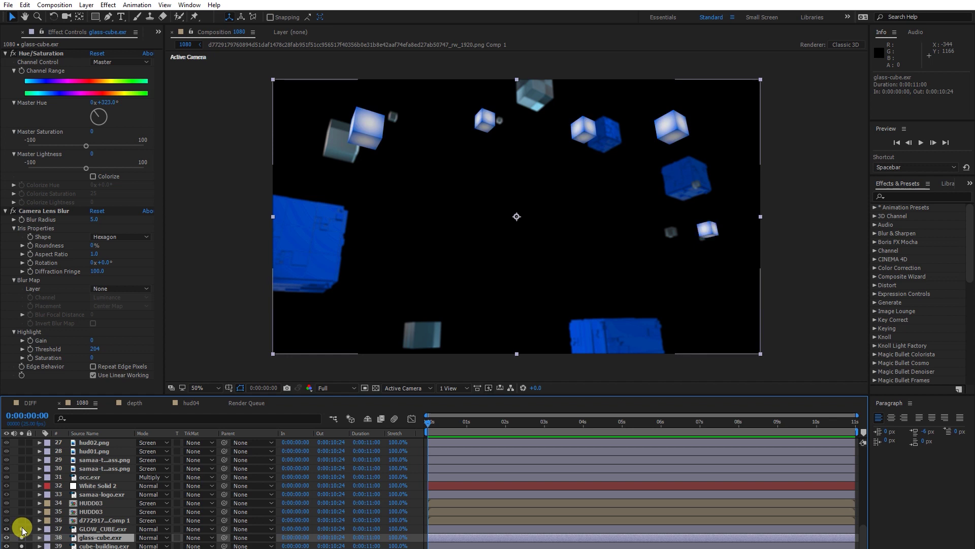
{"action": "left_click", "coordinate": [145, 485]}
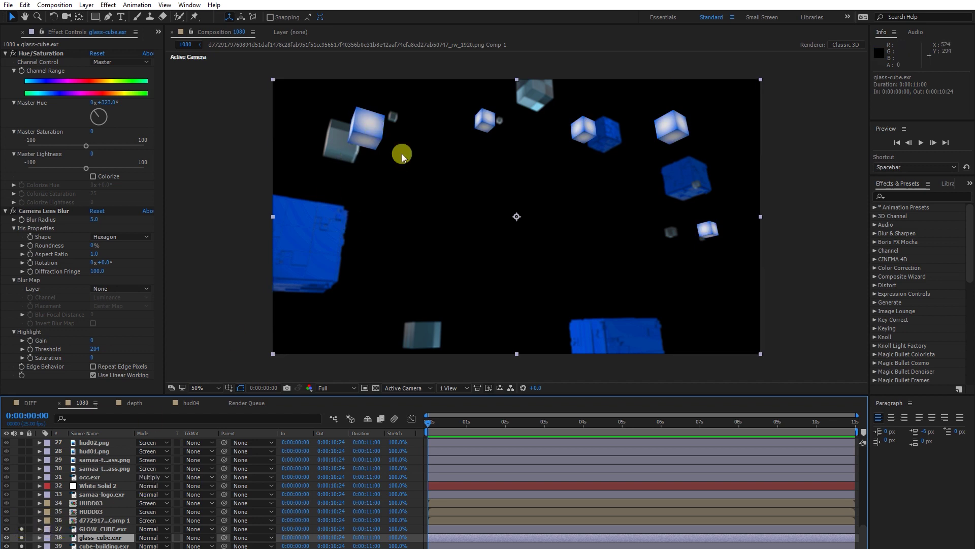
{"action": "left_click", "coordinate": [22, 520]}
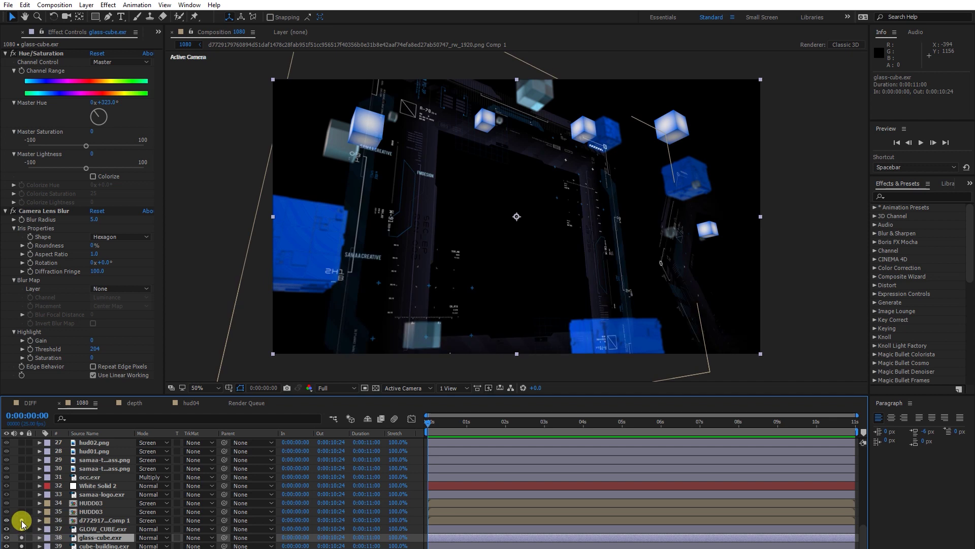
{"action": "left_click", "coordinate": [442, 192]}
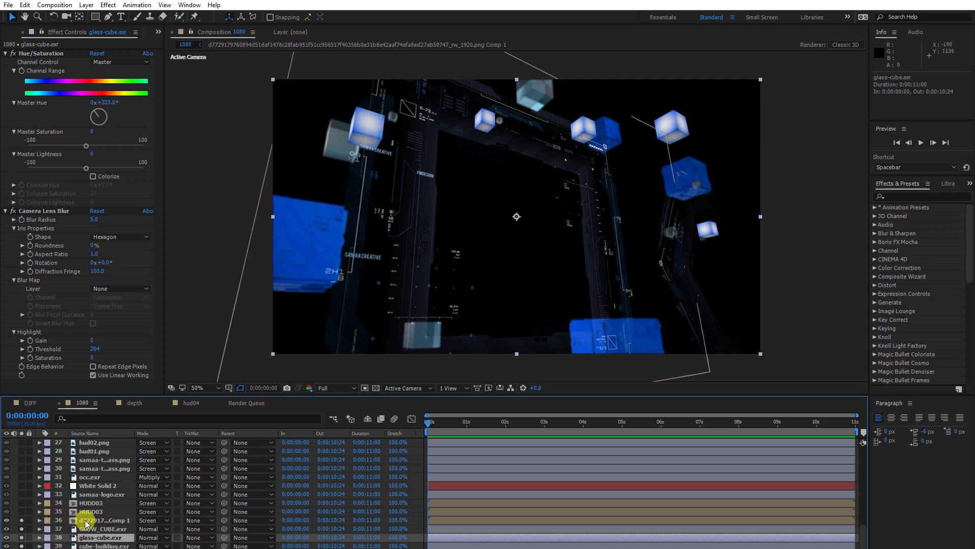
Solo layer 35 HUDD03 to add its lines to the view
{"action": "left_click", "coordinate": [32, 522]}
{"action": "left_click", "coordinate": [22, 520]}
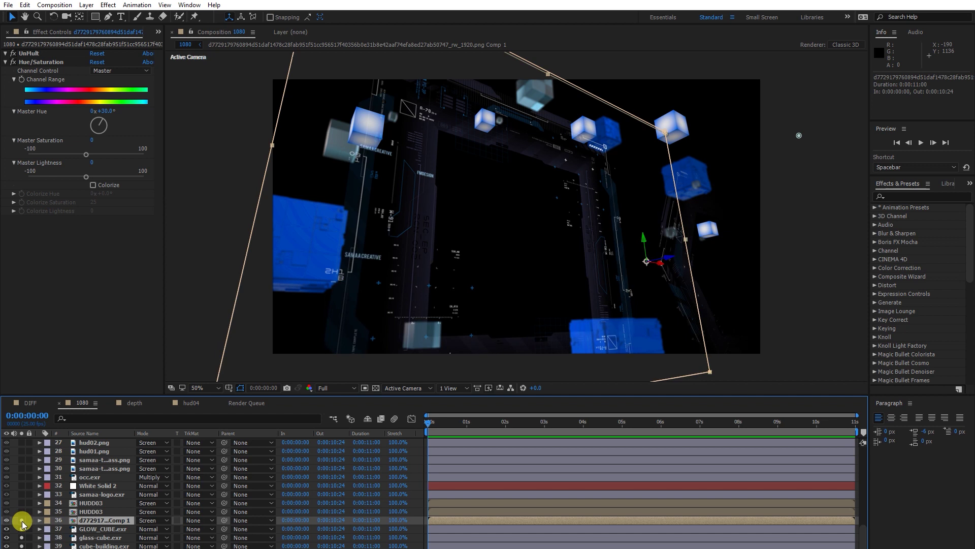
{"action": "left_click", "coordinate": [21, 511]}
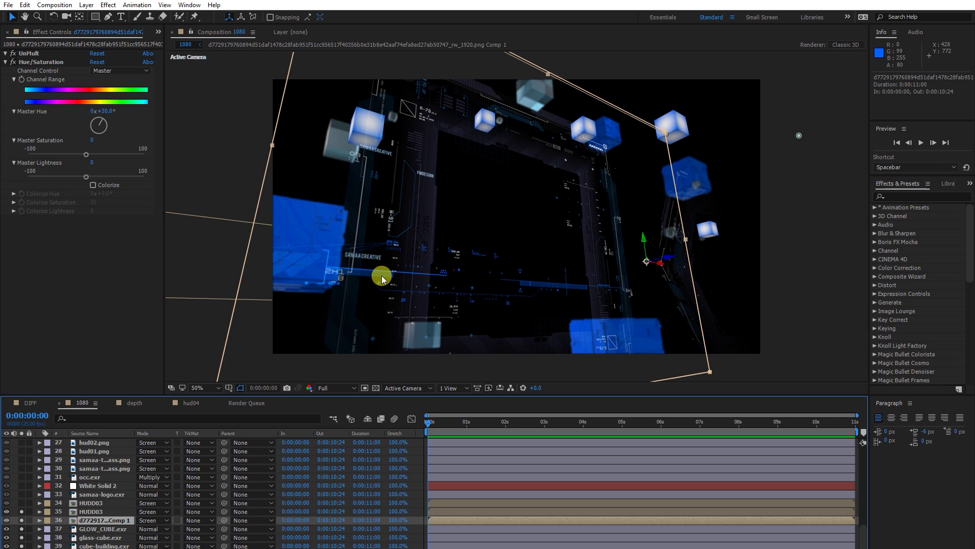
Select layer 33 samaa-logo.exr and leave its Solo switch on
{"action": "left_click", "coordinate": [85, 494]}
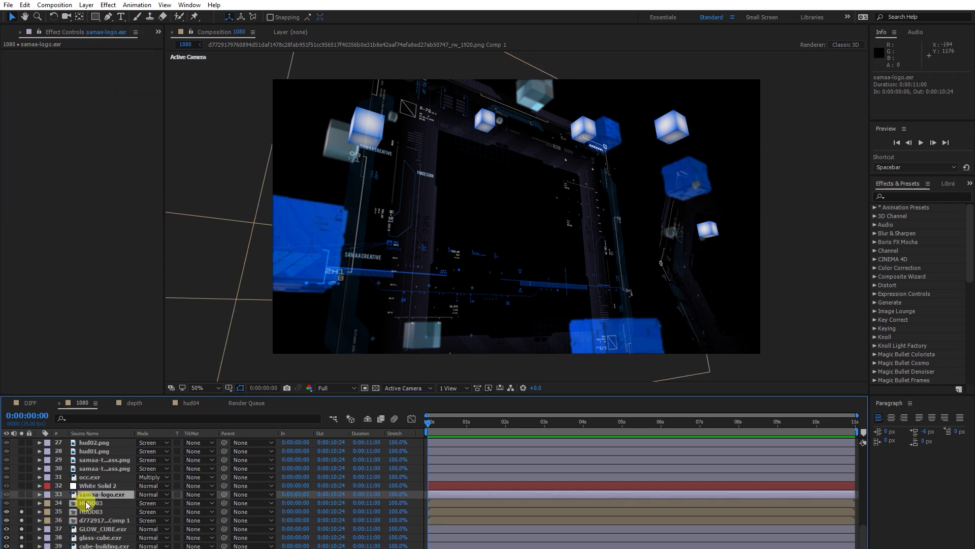
{"action": "left_click", "coordinate": [21, 494]}
{"action": "left_click", "coordinate": [21, 494]}
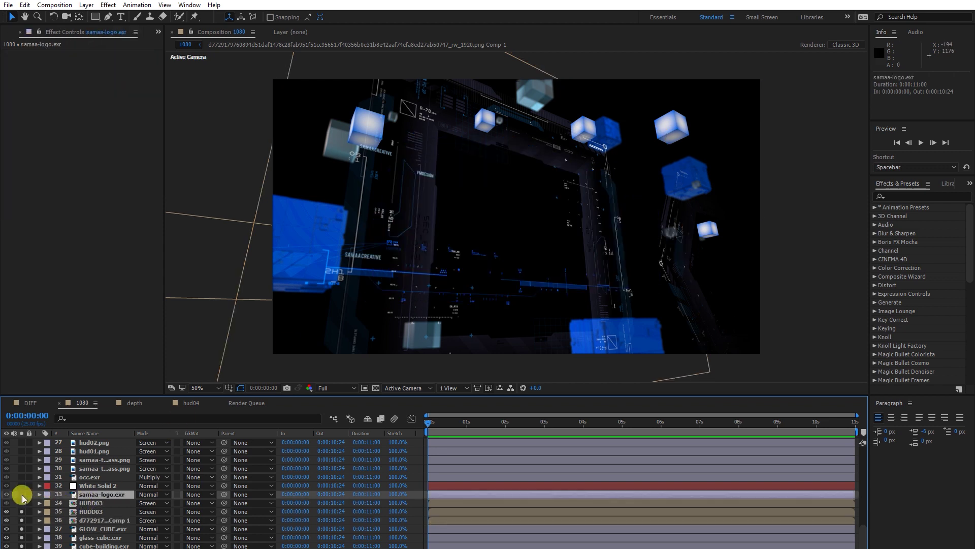
{"action": "left_click", "coordinate": [21, 495]}
{"action": "left_click", "coordinate": [22, 494]}
{"action": "left_click", "coordinate": [22, 494]}
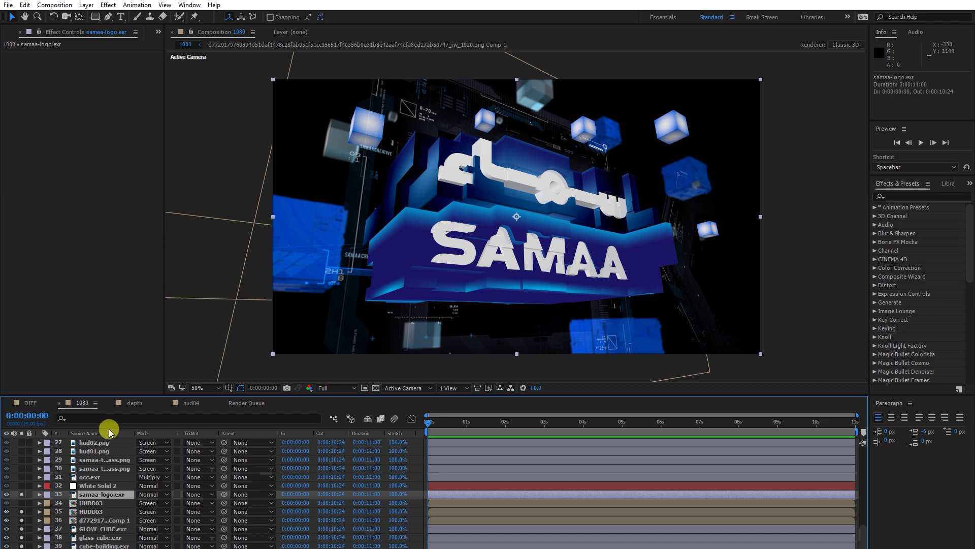
Solo the occ.exr and samaa-text-glass.png layers
{"action": "left_click", "coordinate": [21, 486]}
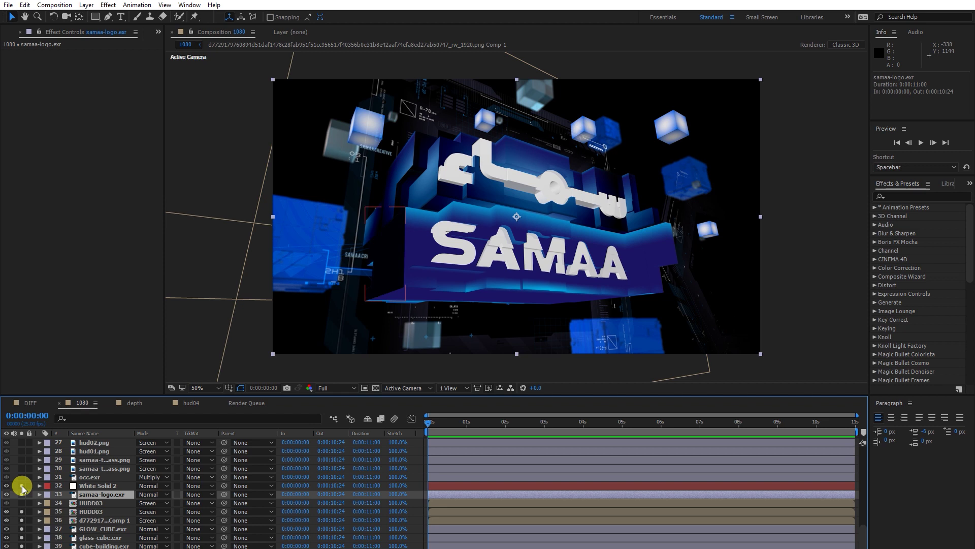
{"action": "left_click", "coordinate": [22, 478]}
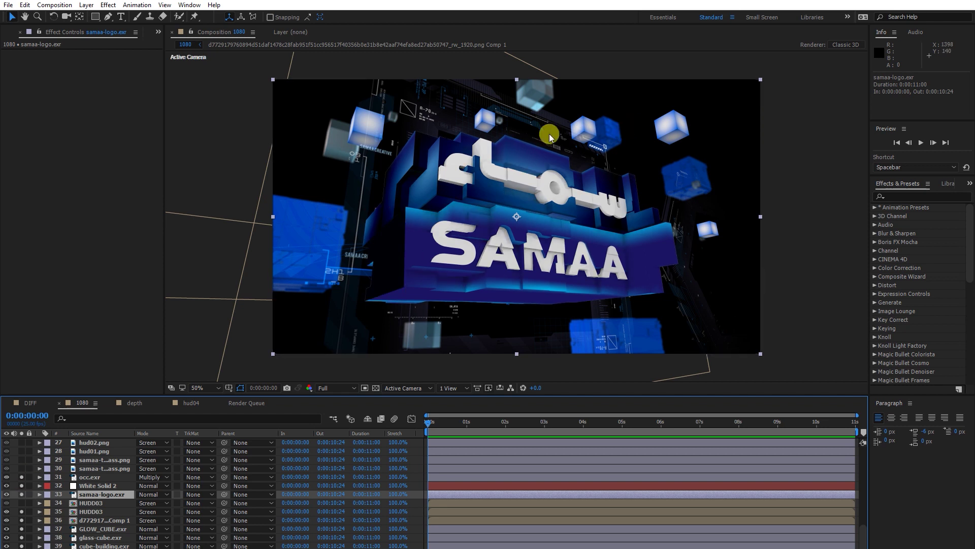
{"action": "left_click", "coordinate": [90, 532]}
{"action": "left_click", "coordinate": [86, 460]}
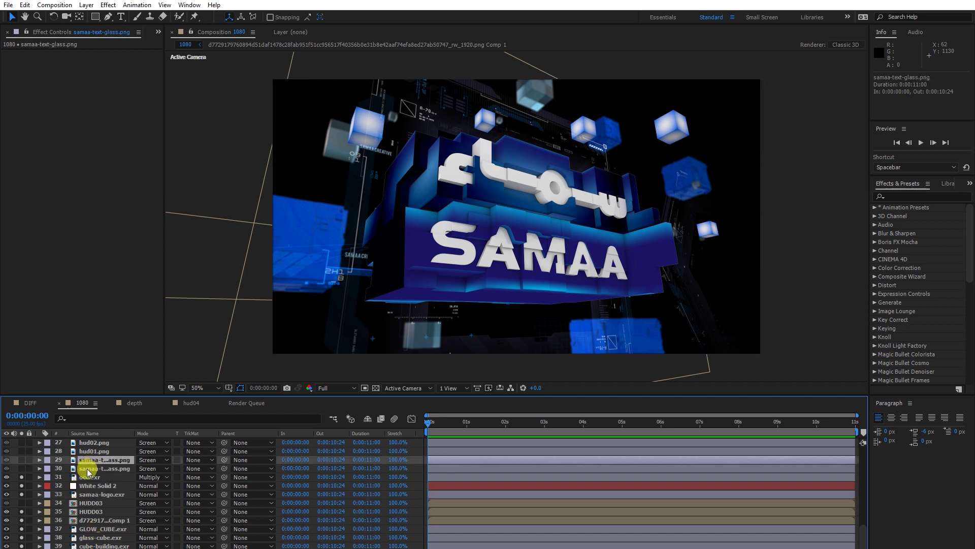
{"action": "left_click", "coordinate": [23, 467]}
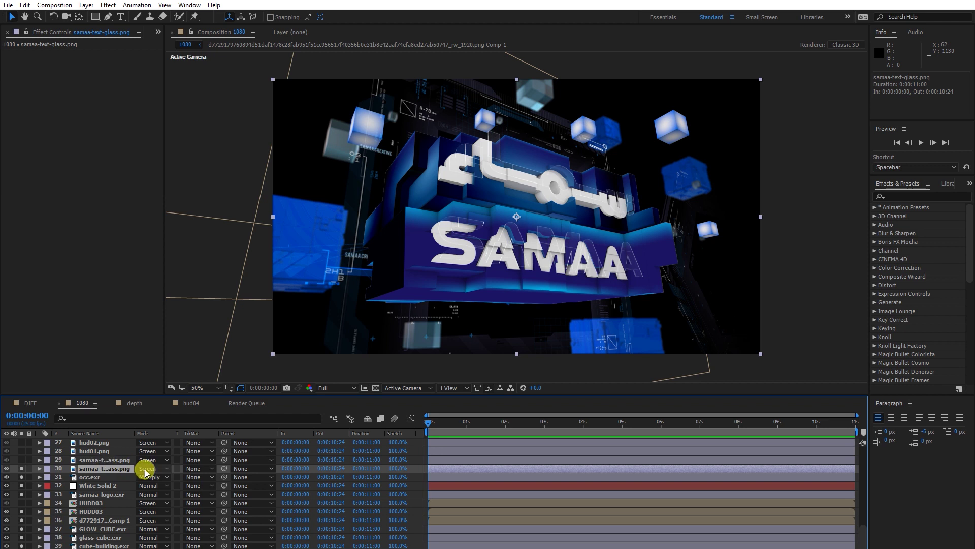
{"action": "left_click", "coordinate": [96, 459]}
{"action": "left_click", "coordinate": [22, 460]}
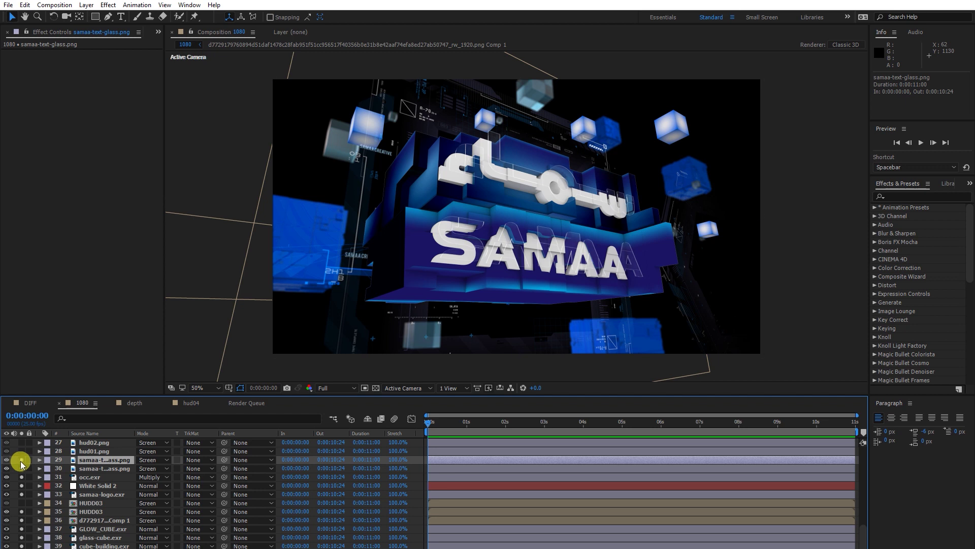
Check samaa-text-glass.png's Opacity, then select layer 28 hud01.png to view its effects
{"action": "left_click", "coordinate": [95, 451]}
{"action": "left_click", "coordinate": [97, 459]}
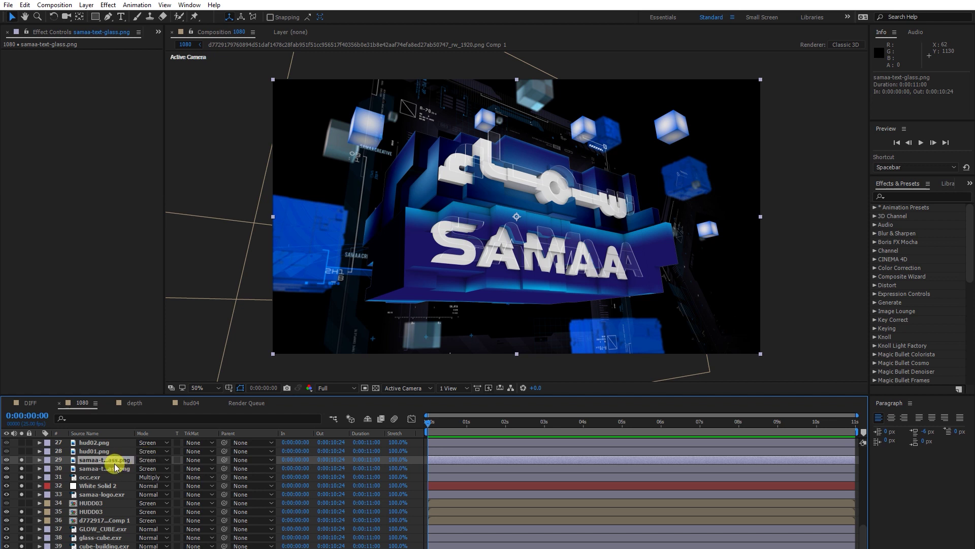
{"action": "key", "text": "t"}
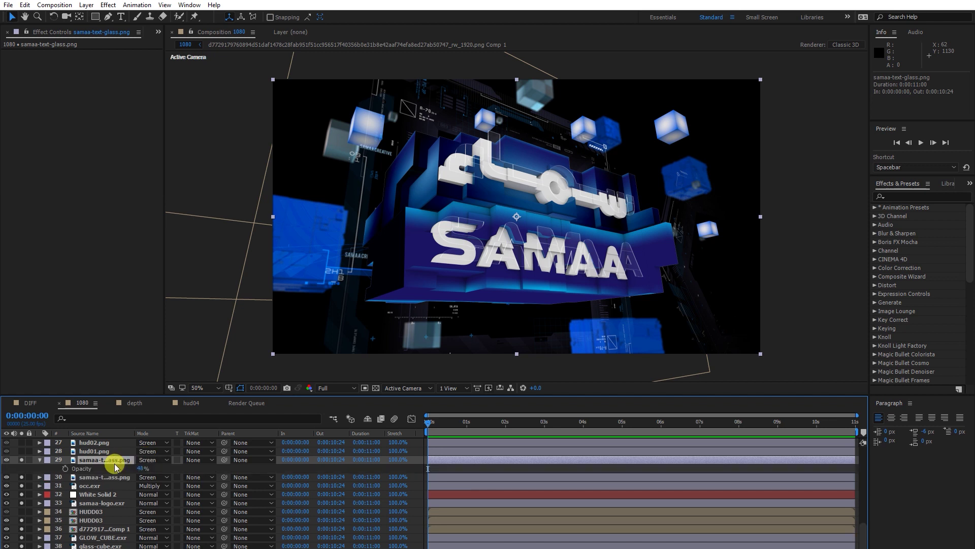
{"action": "key", "text": "t"}
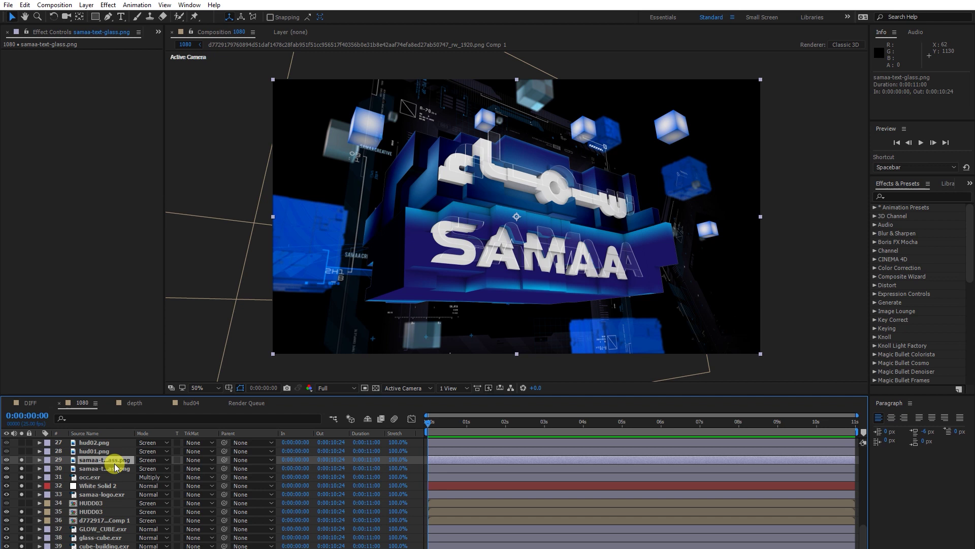
{"action": "left_click", "coordinate": [86, 451]}
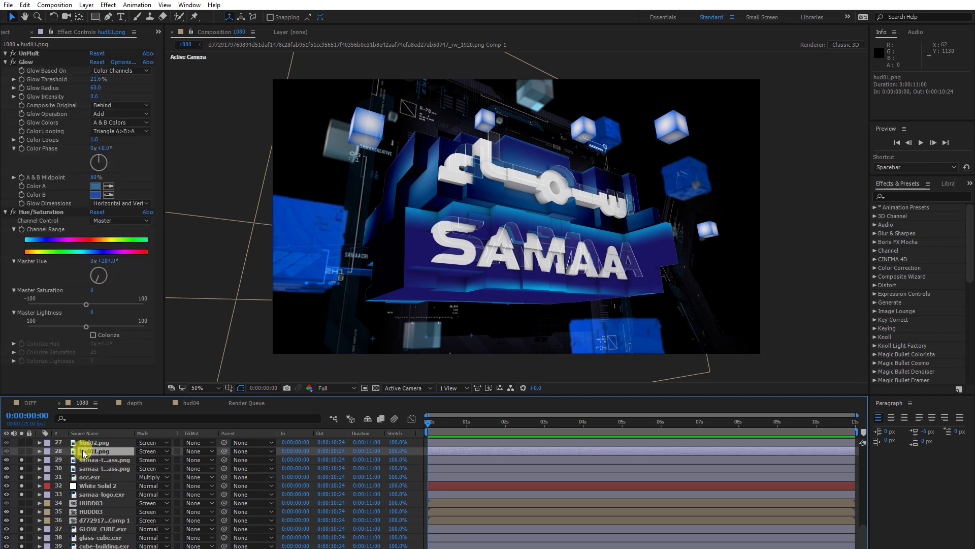
Solo the hud01.png and hud02.png light streak layers
{"action": "left_click", "coordinate": [22, 451]}
{"action": "left_click", "coordinate": [22, 451]}
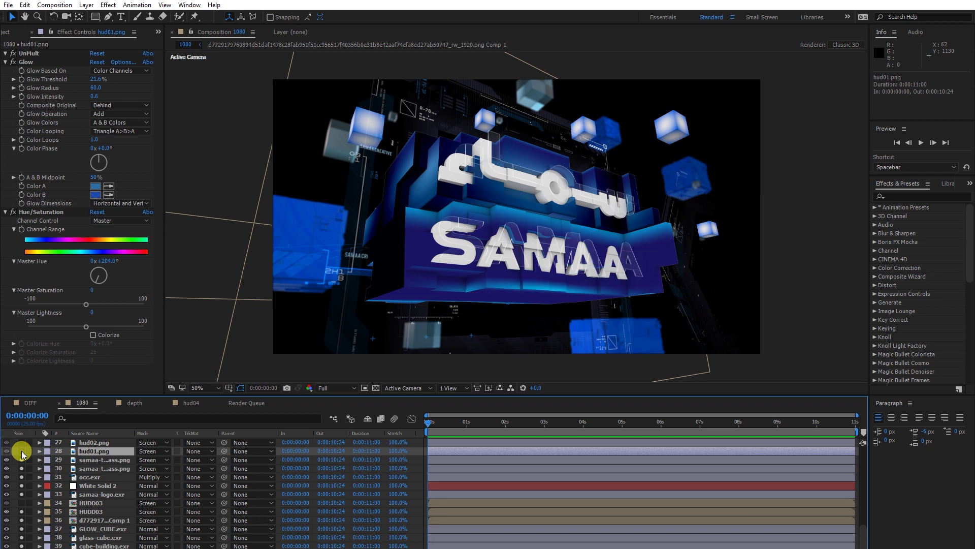
{"action": "left_click", "coordinate": [22, 451]}
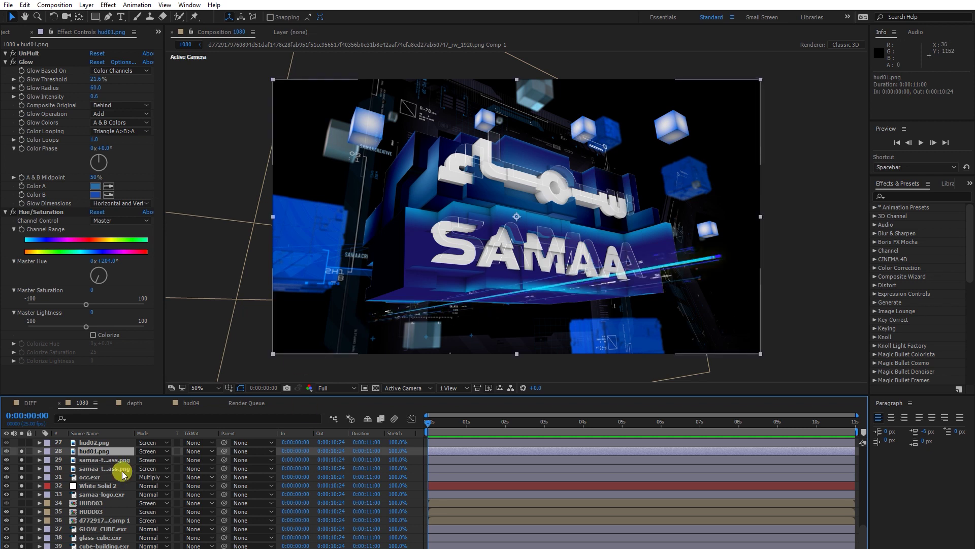
{"action": "scroll", "coordinate": [109, 470], "scroll_direction": "up", "scroll_amount": 3}
{"action": "left_click", "coordinate": [90, 494]}
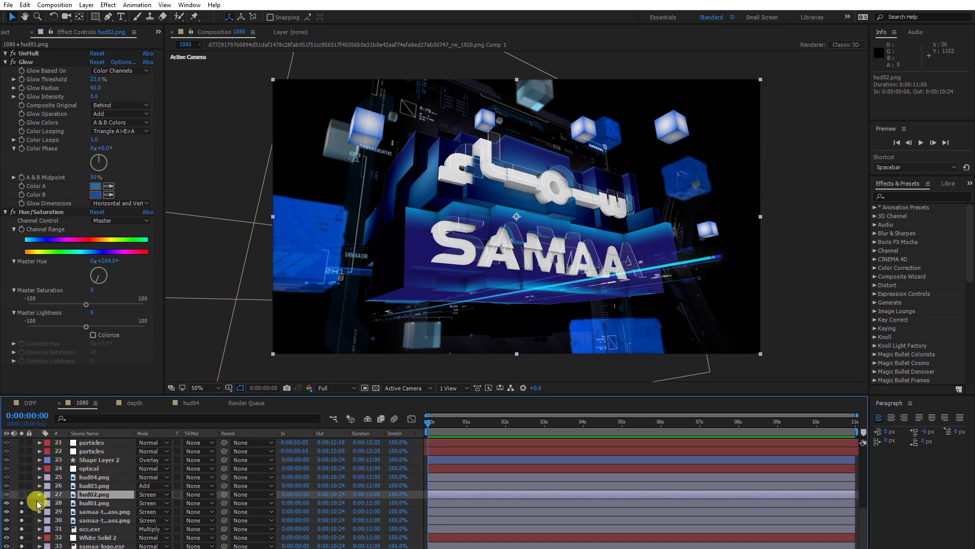
{"action": "left_click", "coordinate": [22, 495]}
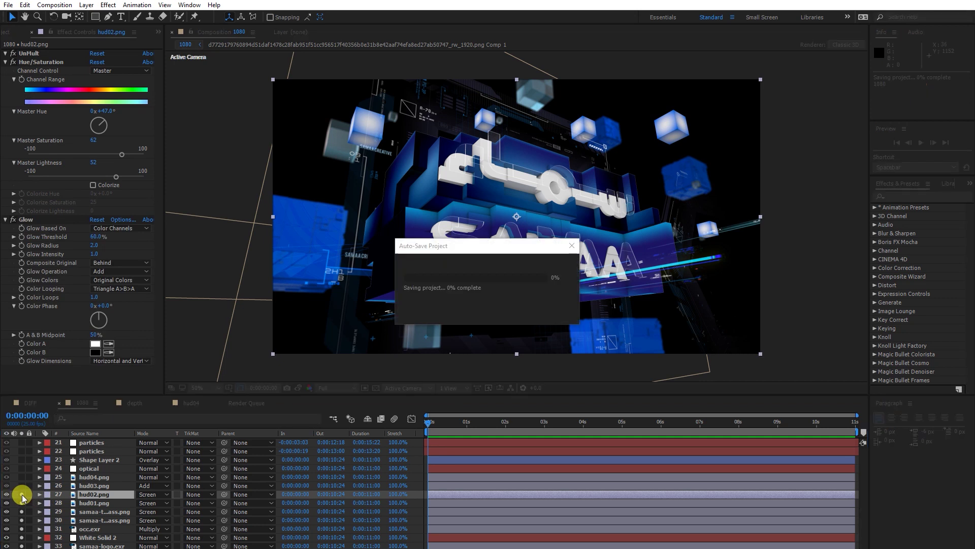
{"action": "left_click", "coordinate": [22, 495]}
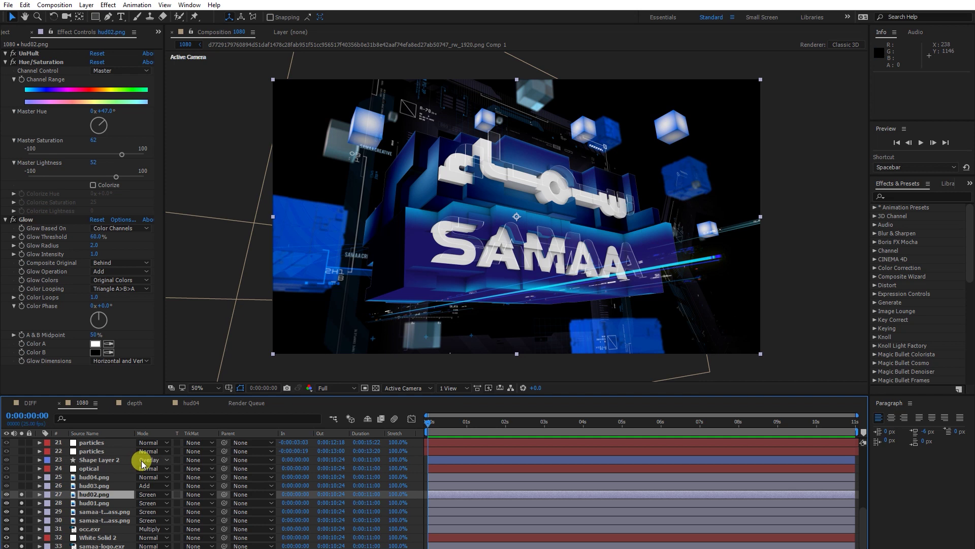
Solo hud03.png, disable its UnMult effect, and set its mode to Normal
{"action": "left_click", "coordinate": [87, 485]}
{"action": "left_click", "coordinate": [22, 487]}
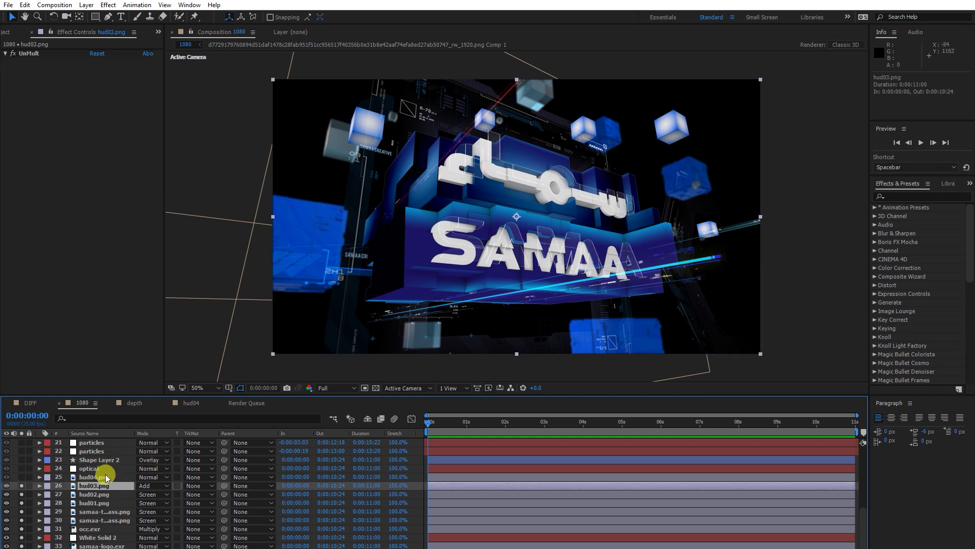
{"action": "left_click", "coordinate": [29, 54]}
{"action": "left_click", "coordinate": [13, 52]}
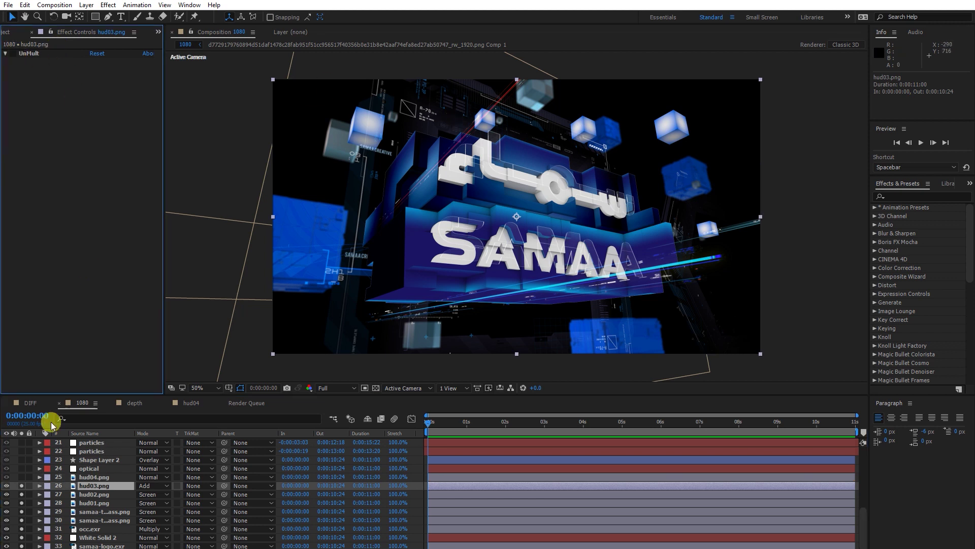
{"action": "left_click", "coordinate": [23, 486]}
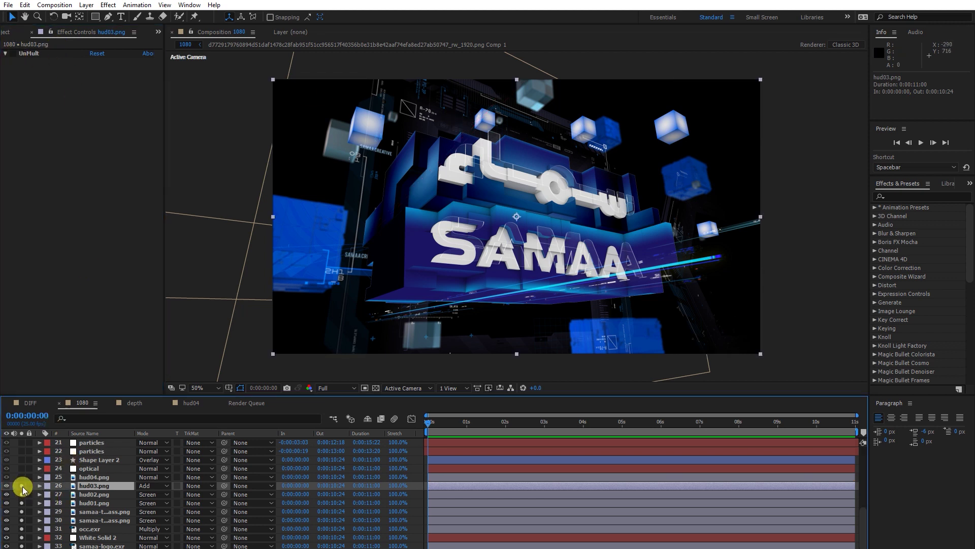
{"action": "left_click", "coordinate": [145, 485]}
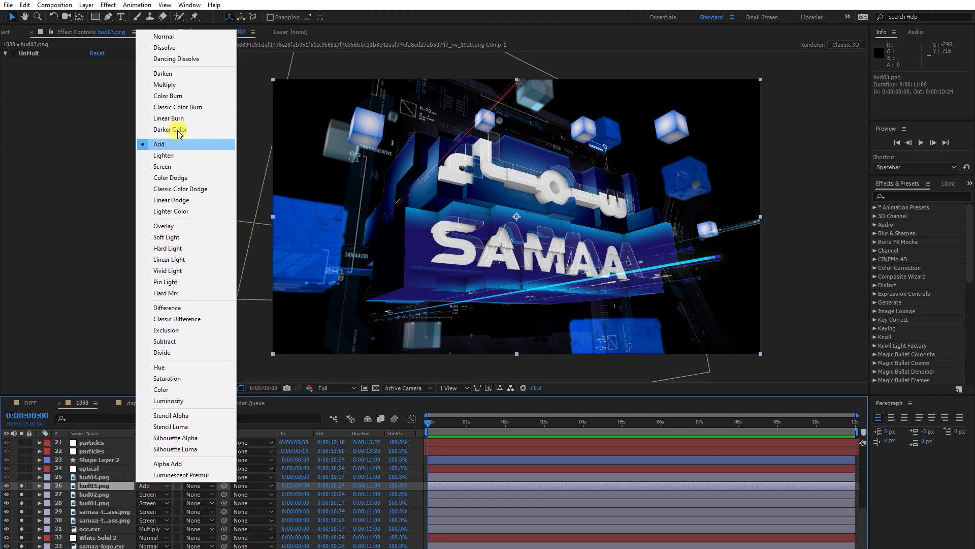
{"action": "left_click", "coordinate": [162, 36]}
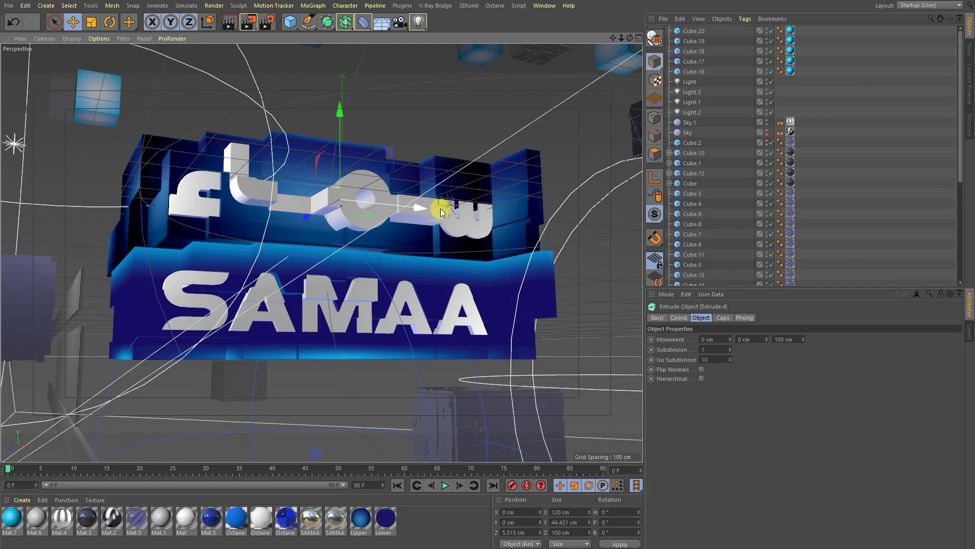
{"action": "scroll", "coordinate": [800, 201], "scroll_direction": "down", "scroll_amount": 5}
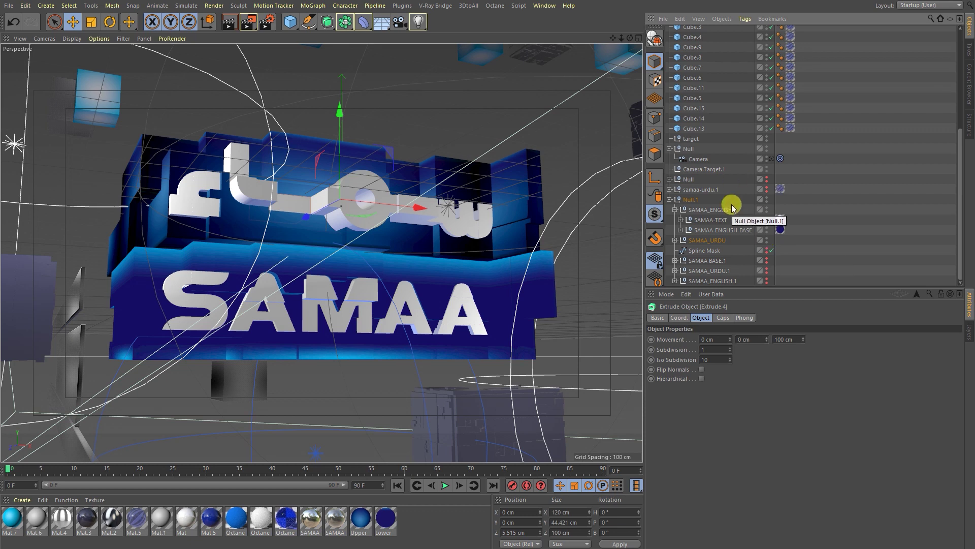
{"action": "scroll", "coordinate": [732, 209], "scroll_direction": "up", "scroll_amount": 5}
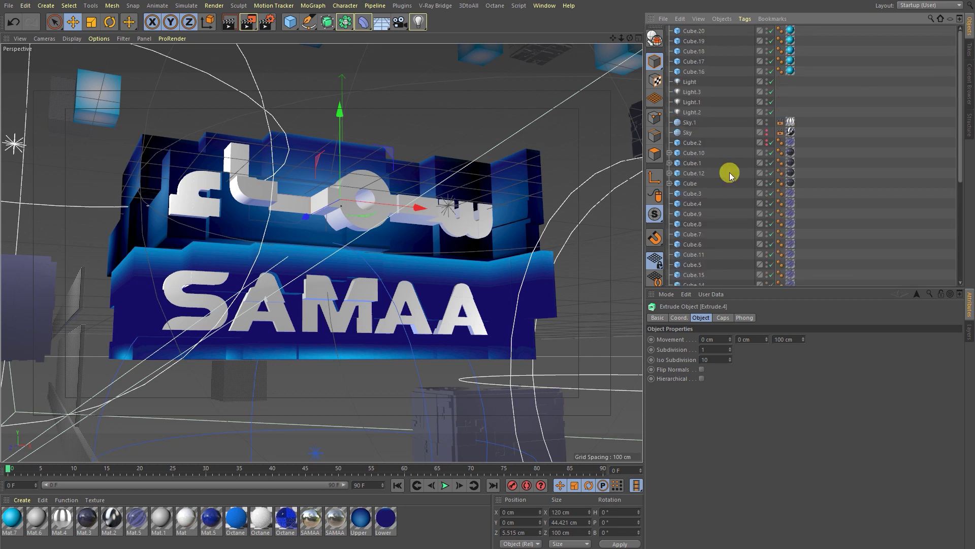
{"action": "scroll", "coordinate": [730, 176], "scroll_direction": "down", "scroll_amount": 5}
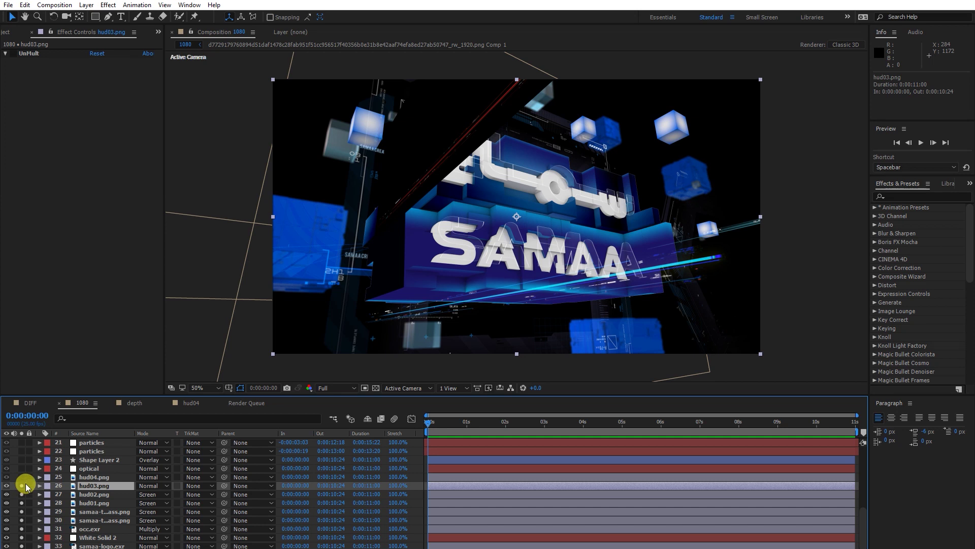
Solo hud04.png and switch hud03.png's blending back to Add
{"action": "left_click", "coordinate": [96, 476]}
{"action": "left_click", "coordinate": [21, 476]}
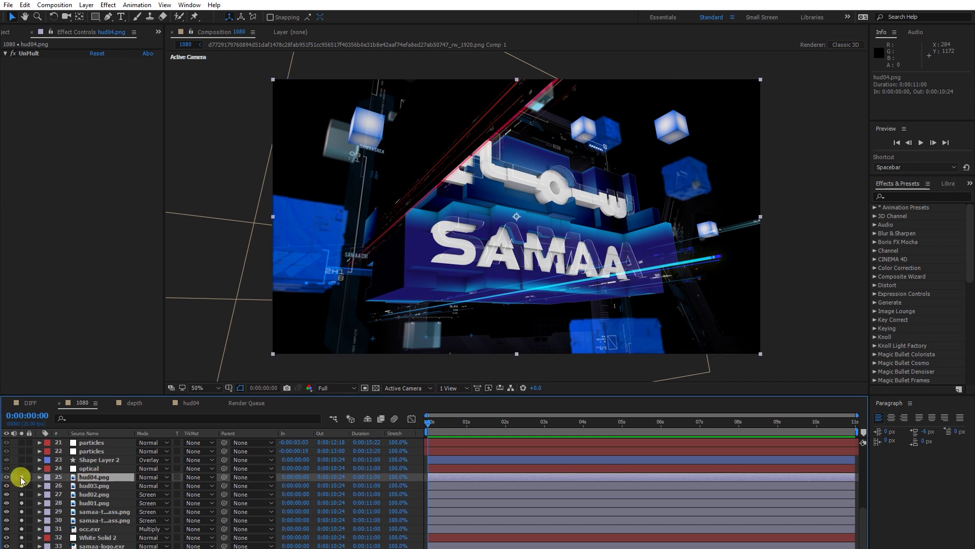
{"action": "left_click", "coordinate": [102, 481]}
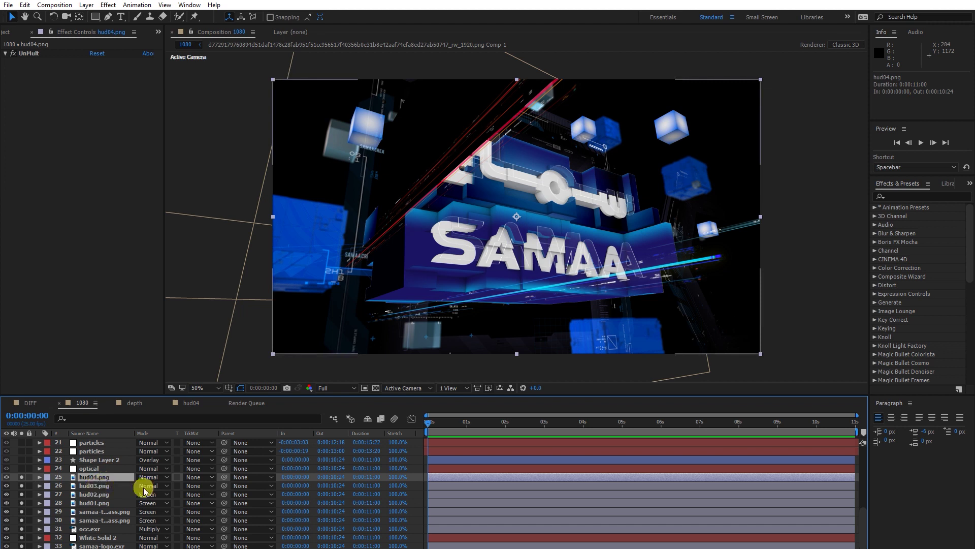
{"action": "left_click", "coordinate": [122, 485]}
{"action": "left_click", "coordinate": [148, 485]}
{"action": "left_click", "coordinate": [170, 144]}
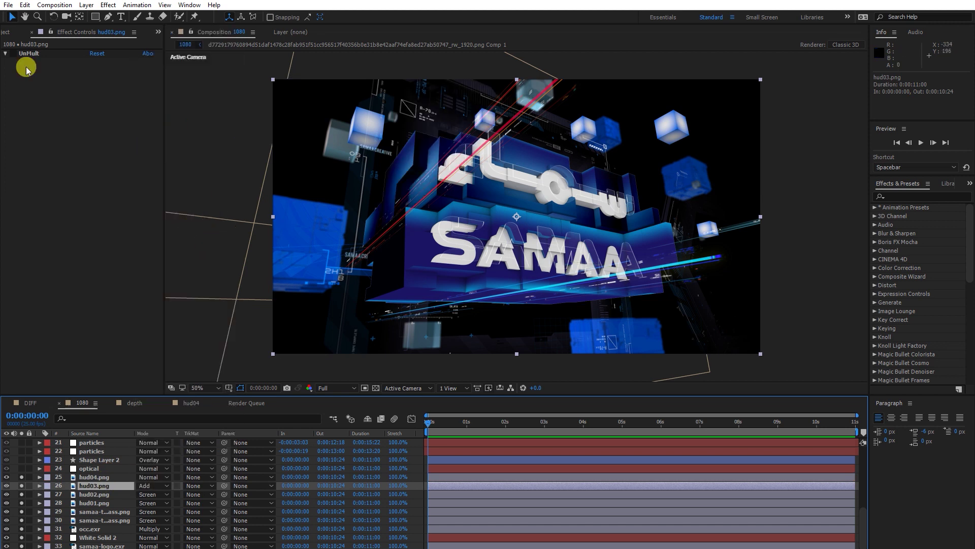
{"action": "left_click", "coordinate": [11, 54]}
Solo the optical flare layer and layer 22 particles
{"action": "left_click", "coordinate": [91, 468]}
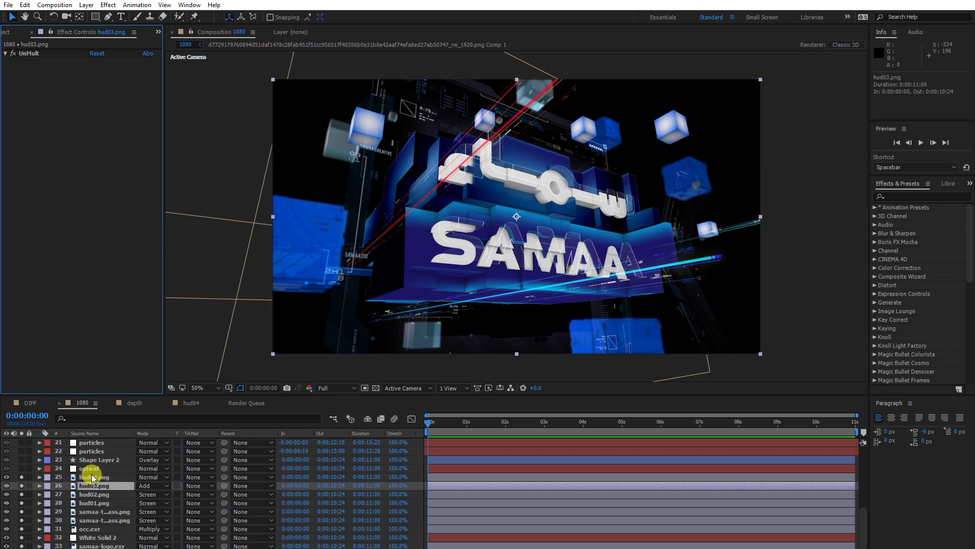
{"action": "left_click", "coordinate": [21, 468]}
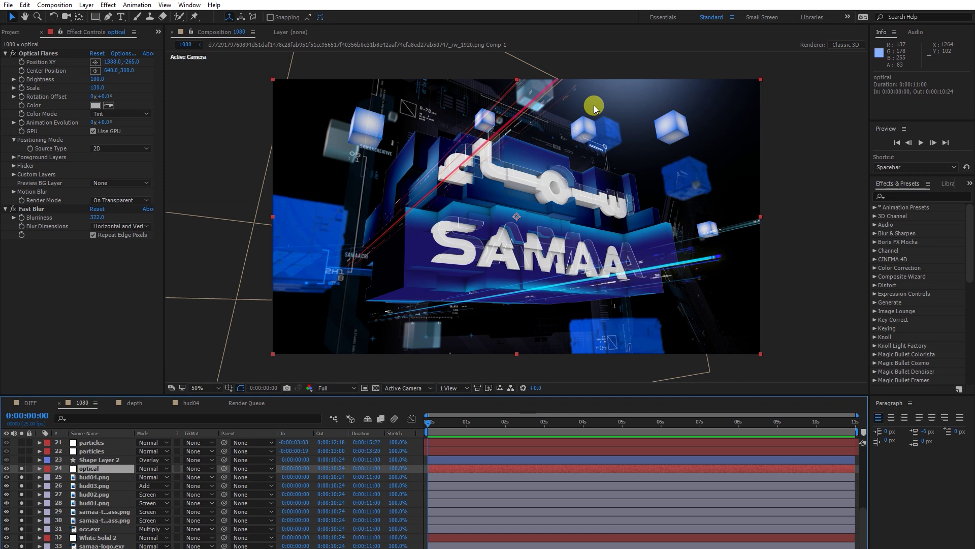
{"action": "scroll", "coordinate": [94, 489], "scroll_direction": "up", "scroll_amount": 1}
{"action": "left_click", "coordinate": [91, 486]}
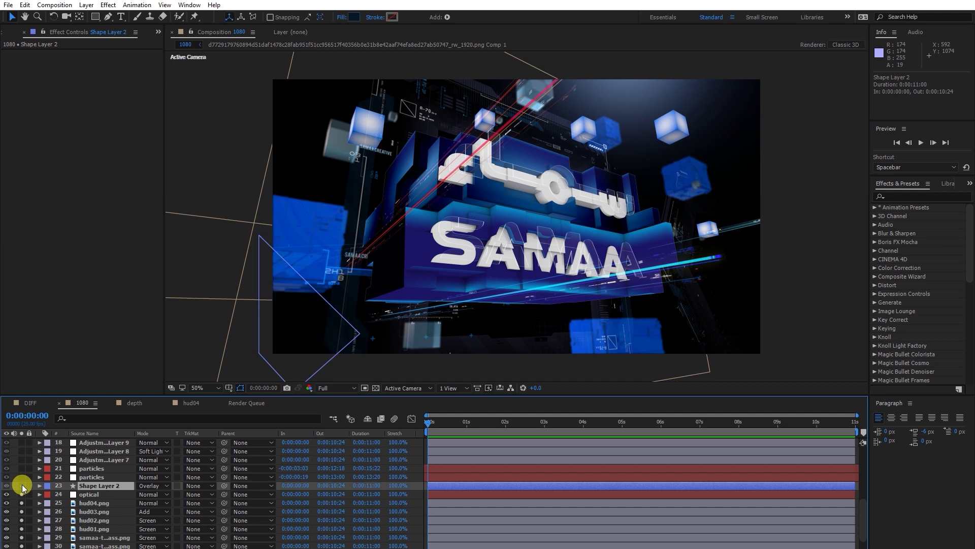
{"action": "left_click", "coordinate": [95, 477]}
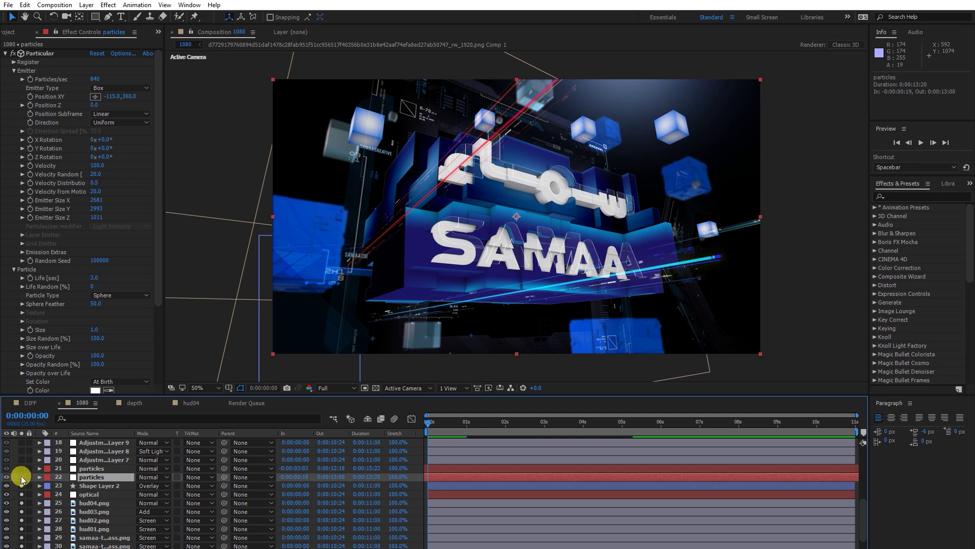
{"action": "left_click", "coordinate": [20, 477]}
Inspect layer 21 particles, then select and solo Adjustment Layer 7 with its Looks effect
{"action": "left_click", "coordinate": [93, 468]}
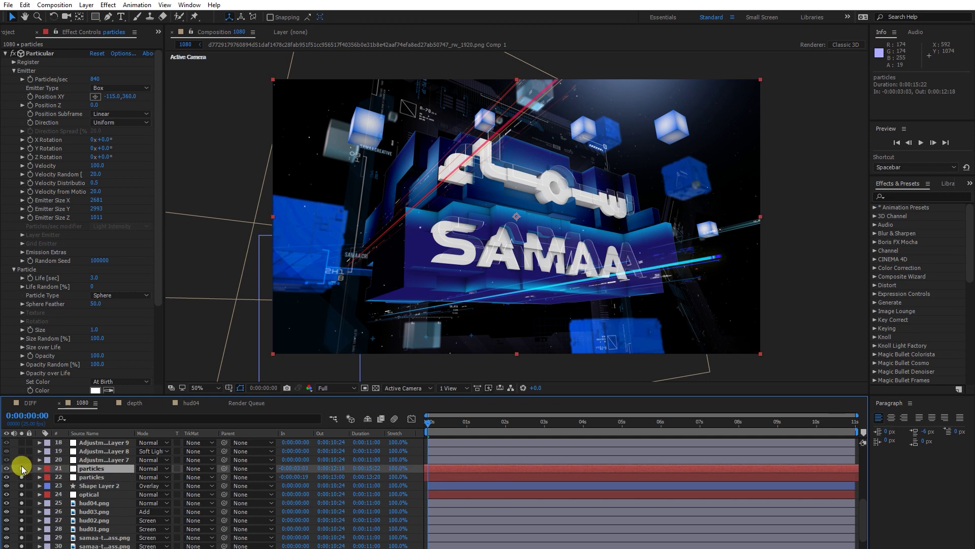
{"action": "scroll", "coordinate": [90, 490], "scroll_direction": "up", "scroll_amount": 3}
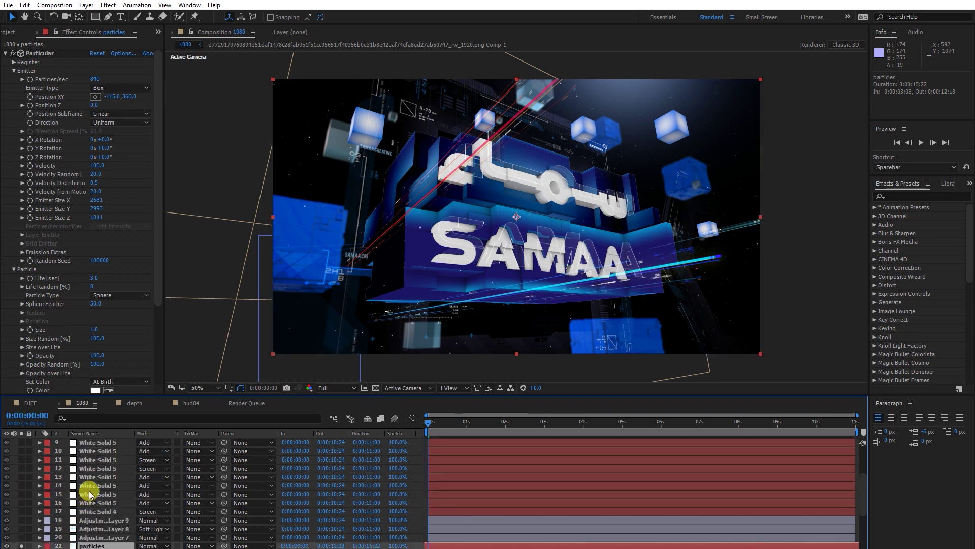
{"action": "left_click", "coordinate": [91, 538]}
{"action": "left_click", "coordinate": [21, 538]}
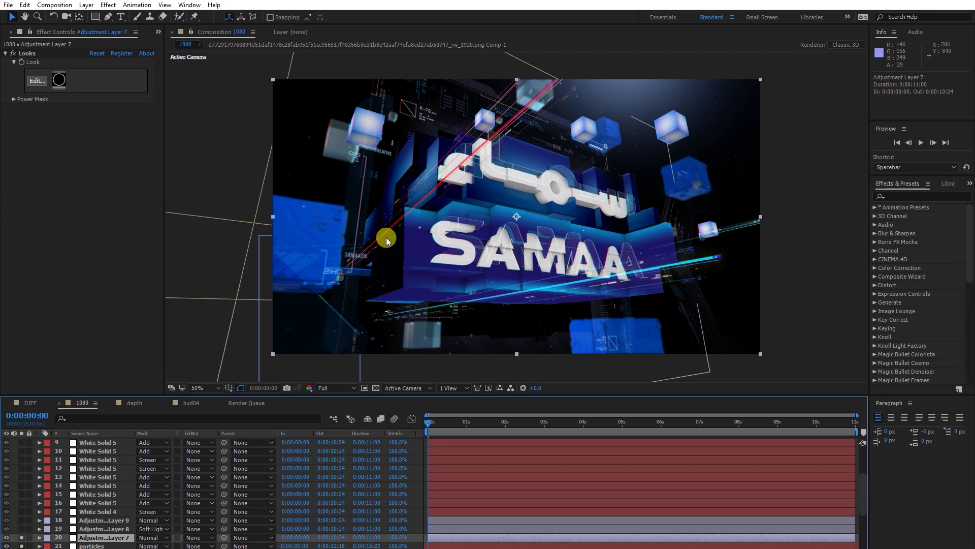
{"action": "left_click", "coordinate": [35, 82]}
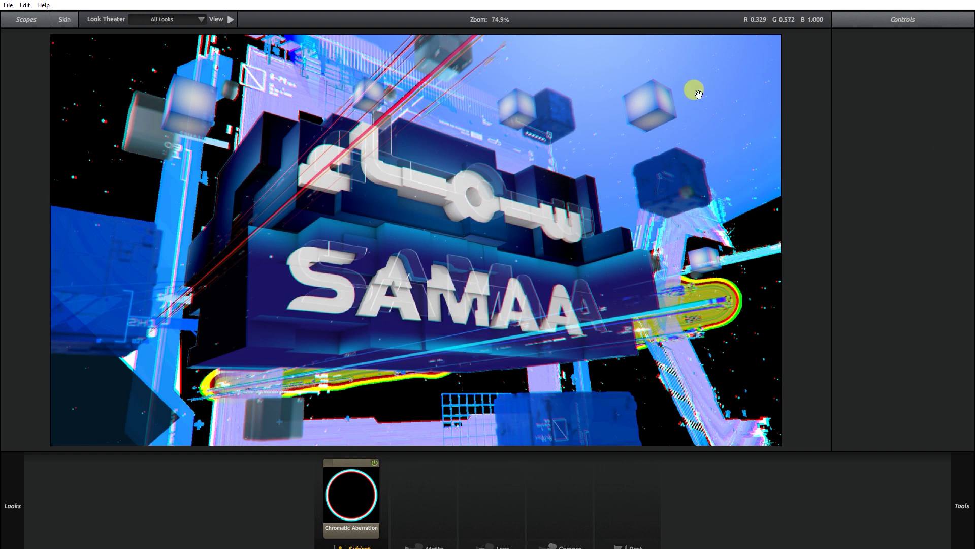
{"action": "mouse_move", "coordinate": [963, 390]}
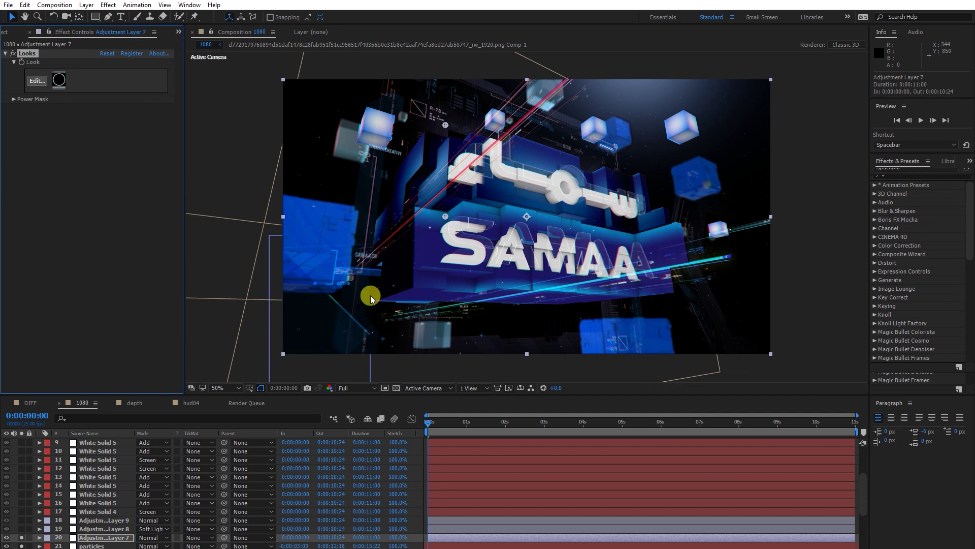
Enable Adjustment Layer 8's soft-light Hue/Saturation, solo layer 18, and select White Solid 4
{"action": "left_click", "coordinate": [21, 528]}
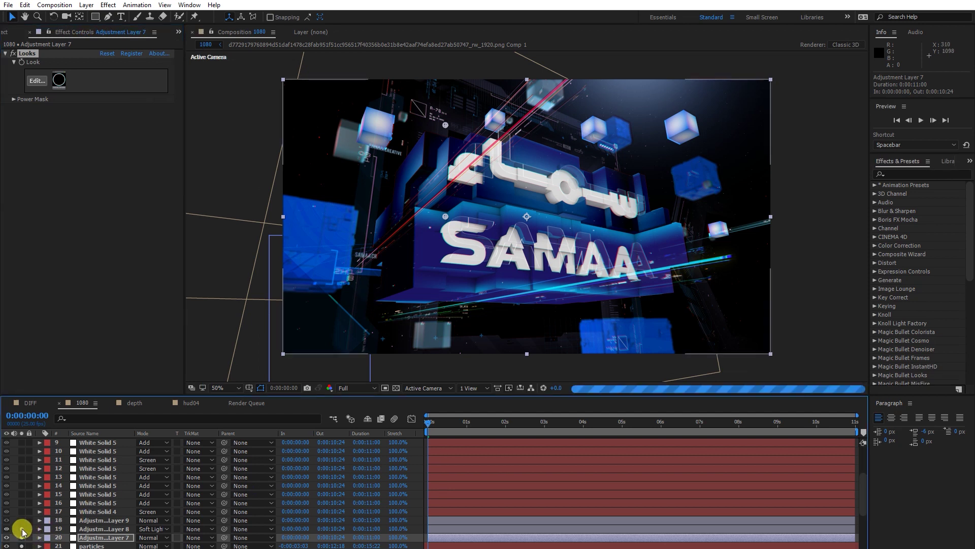
{"action": "left_click", "coordinate": [105, 529]}
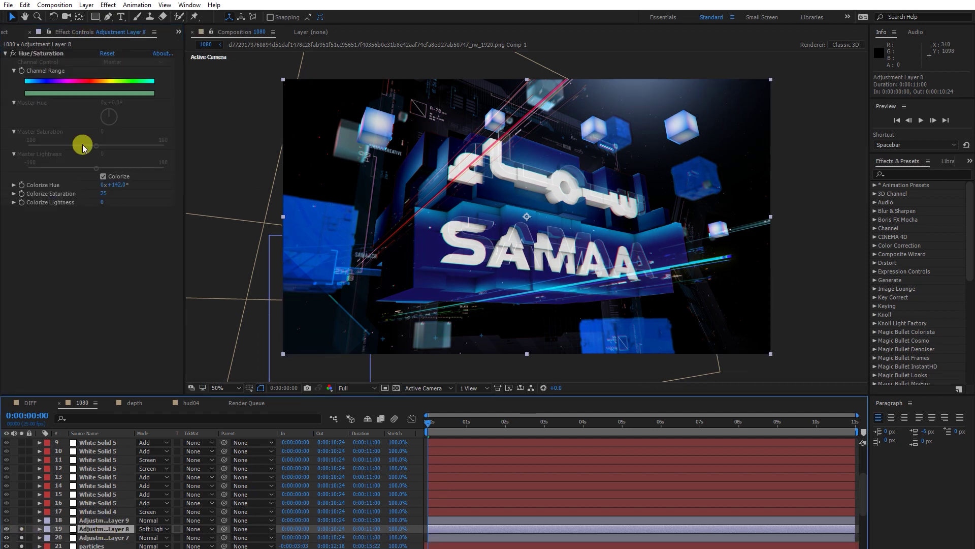
{"action": "left_click", "coordinate": [22, 517]}
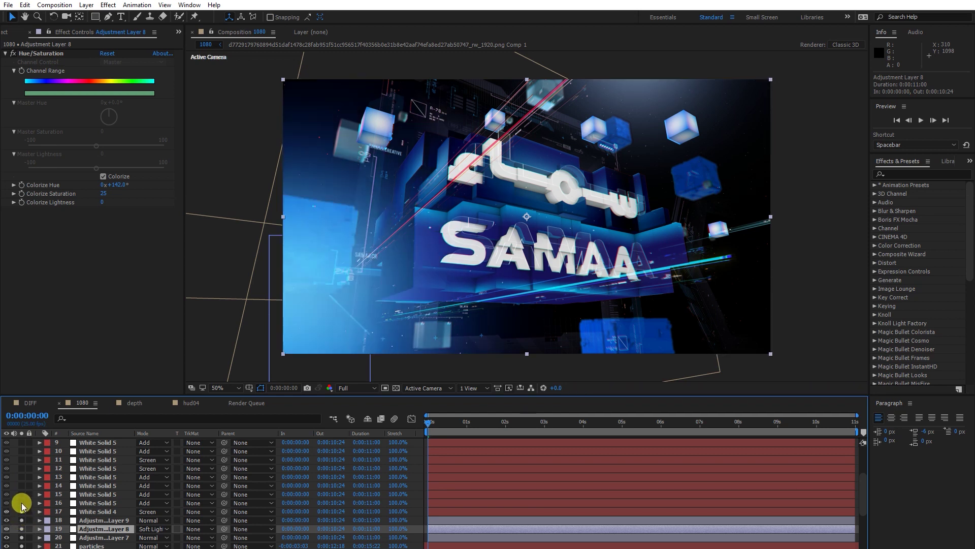
{"action": "left_click", "coordinate": [92, 511]}
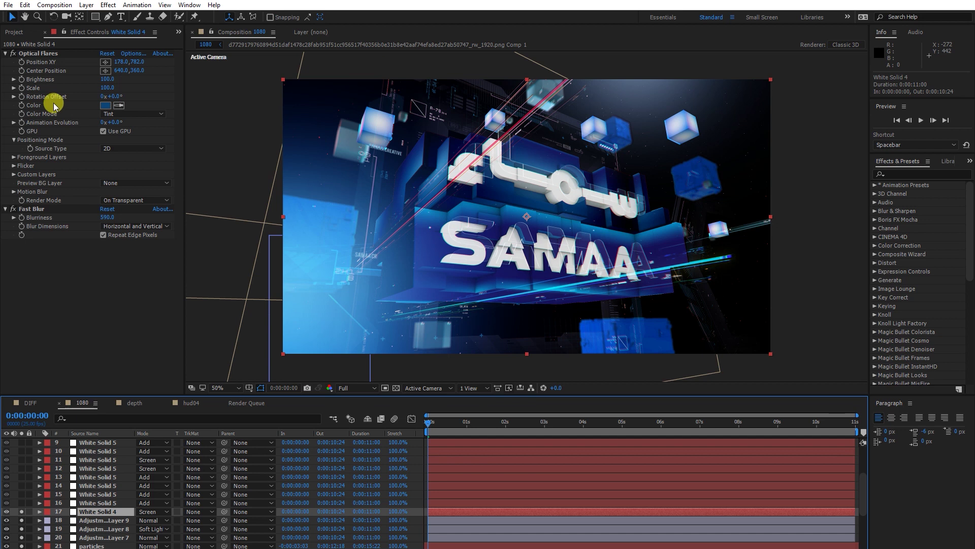
{"action": "left_click", "coordinate": [22, 505]}
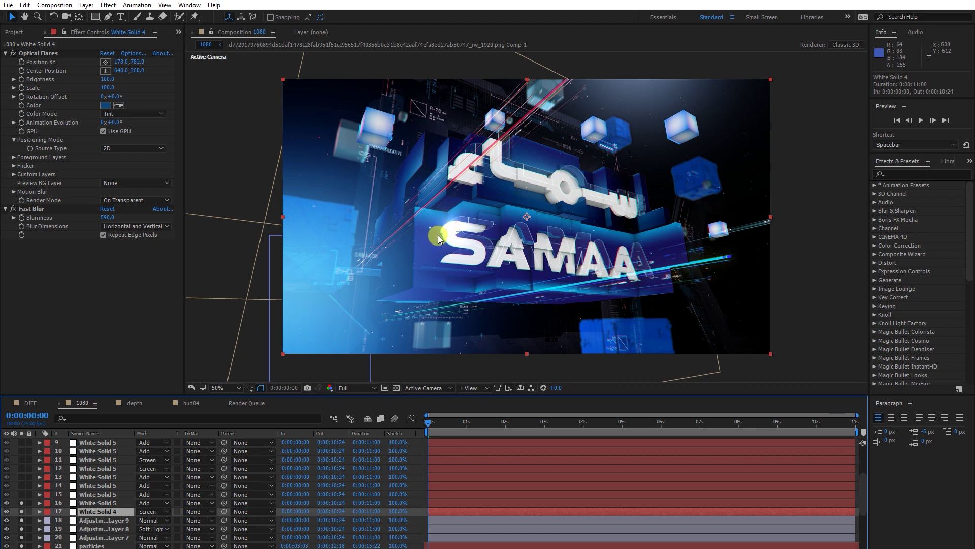
{"action": "left_click", "coordinate": [95, 495]}
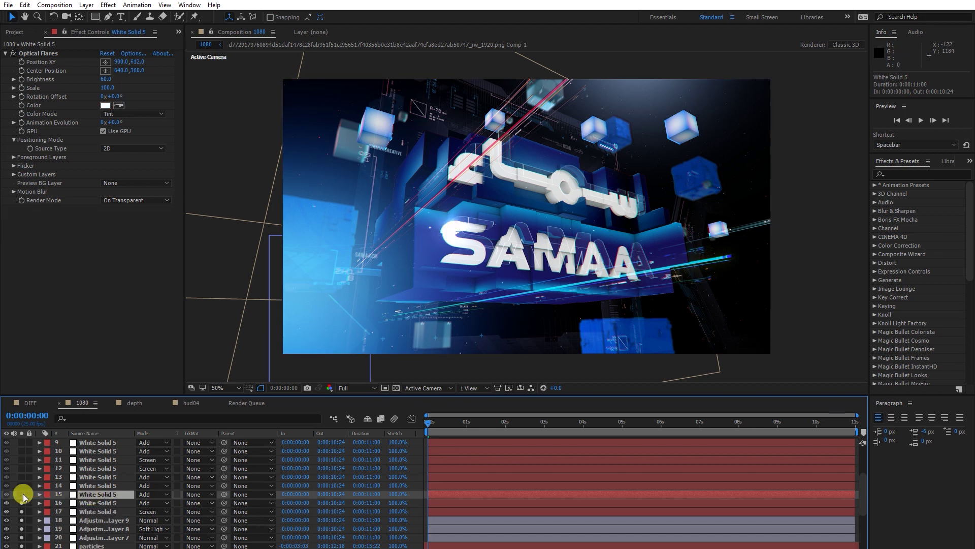
{"action": "left_click", "coordinate": [22, 494]}
{"action": "left_click", "coordinate": [22, 486]}
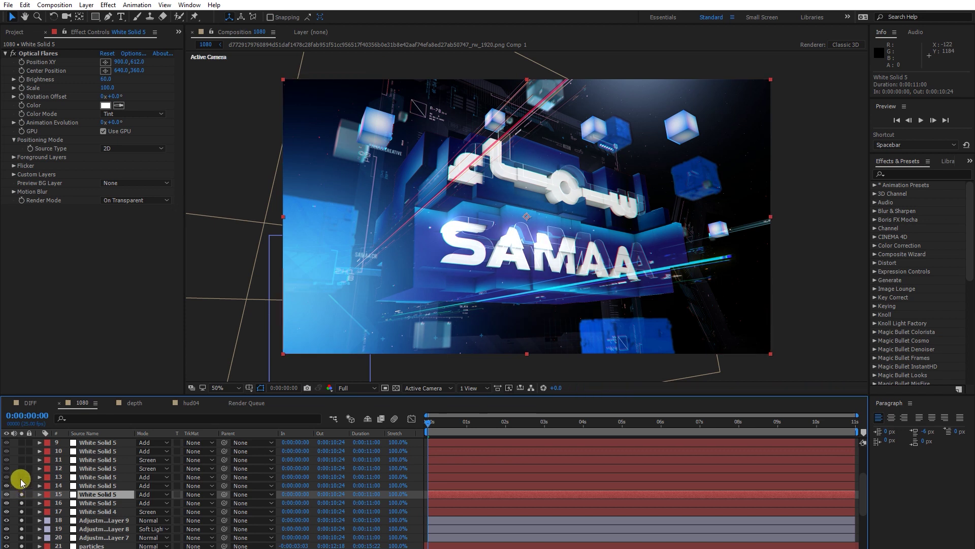
{"action": "left_click", "coordinate": [21, 477]}
{"action": "left_click", "coordinate": [22, 469]}
{"action": "left_click", "coordinate": [96, 468]}
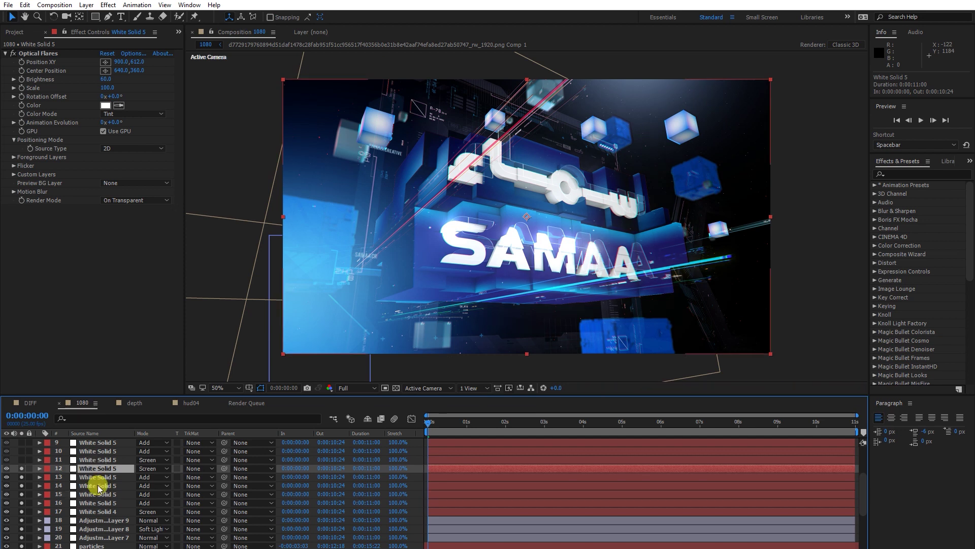
{"action": "scroll", "coordinate": [94, 482], "scroll_direction": "up", "scroll_amount": 1}
{"action": "left_click", "coordinate": [59, 487]}
{"action": "left_click", "coordinate": [22, 486]}
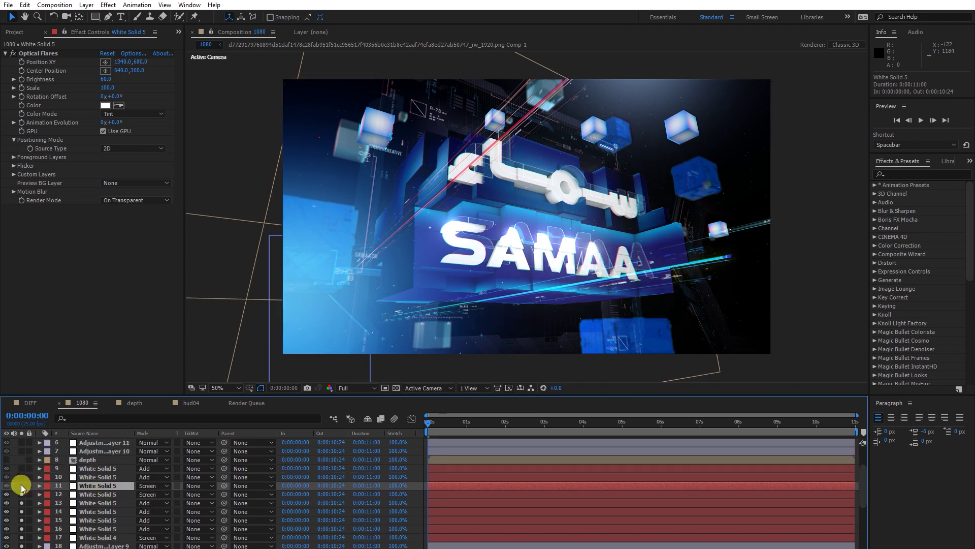
{"action": "scroll", "coordinate": [21, 487], "scroll_direction": "up", "scroll_amount": 1}
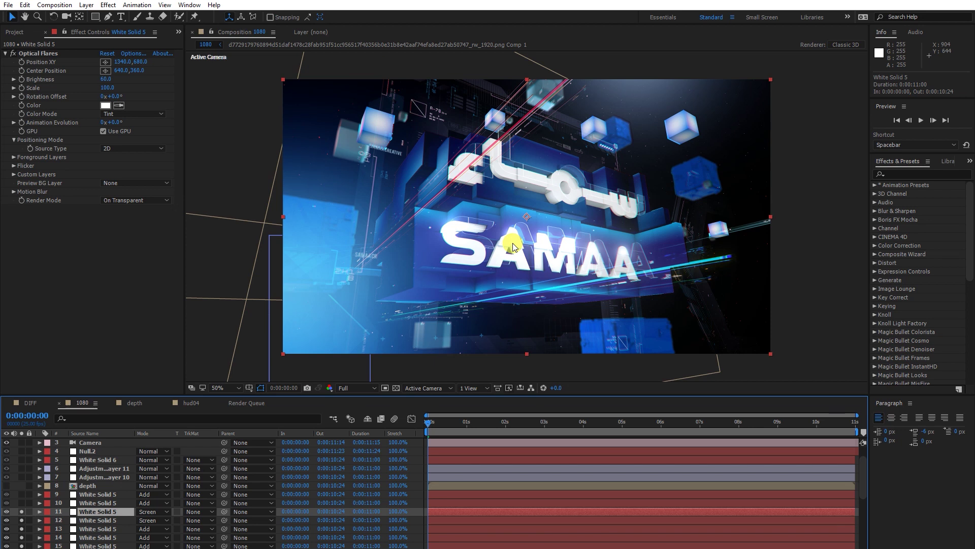
{"action": "scroll", "coordinate": [89, 524], "scroll_direction": "down", "scroll_amount": 8}
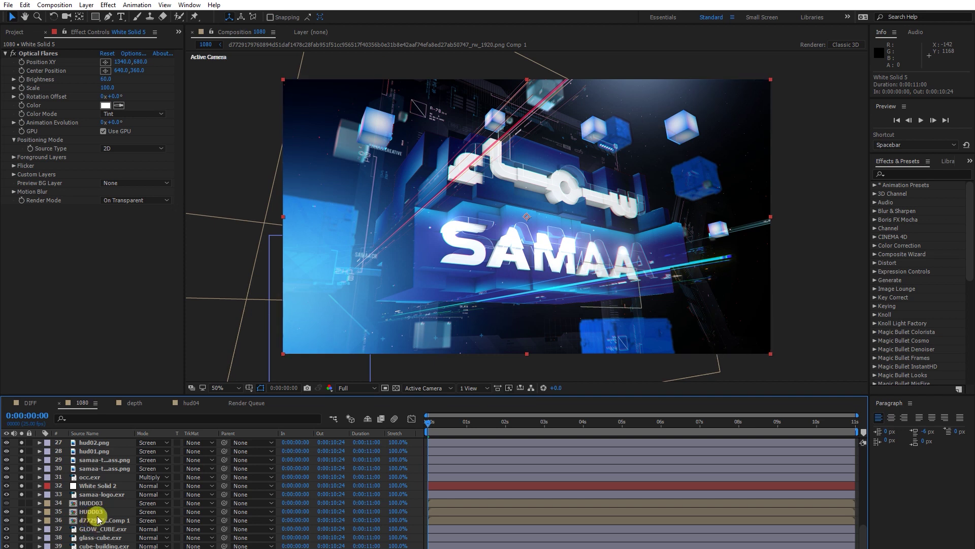
{"action": "scroll", "coordinate": [97, 518], "scroll_direction": "up", "scroll_amount": 6}
{"action": "scroll", "coordinate": [98, 515], "scroll_direction": "up", "scroll_amount": 3}
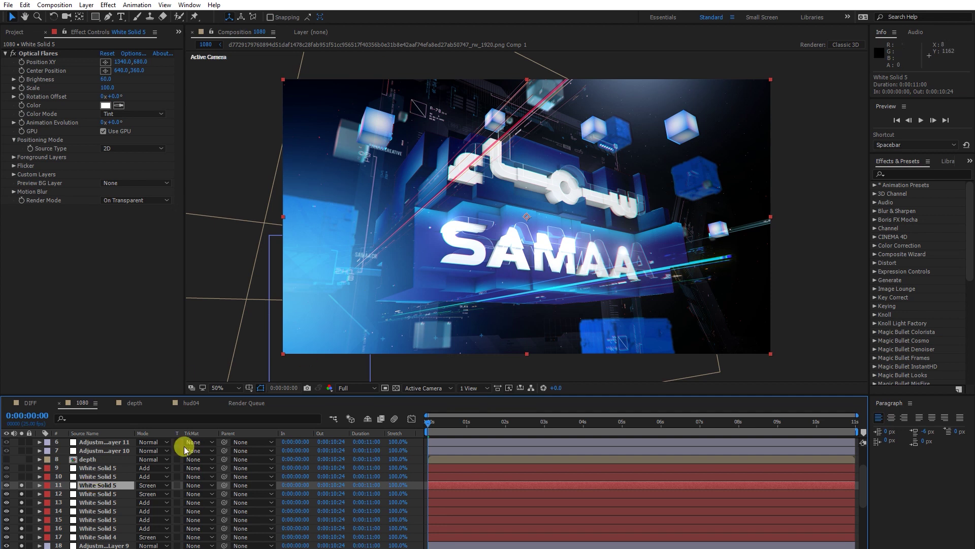
{"action": "left_click", "coordinate": [83, 476]}
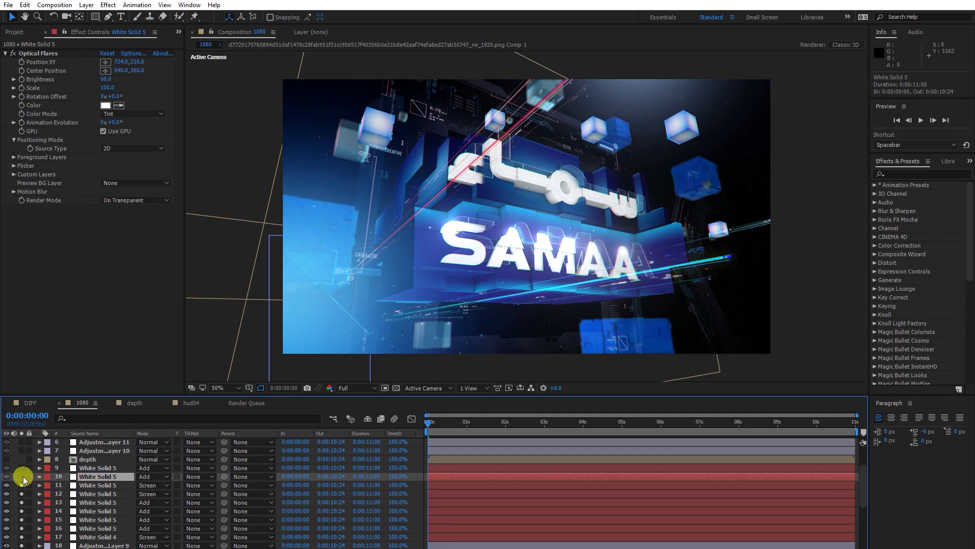
{"action": "left_click", "coordinate": [22, 476]}
{"action": "left_click", "coordinate": [21, 476]}
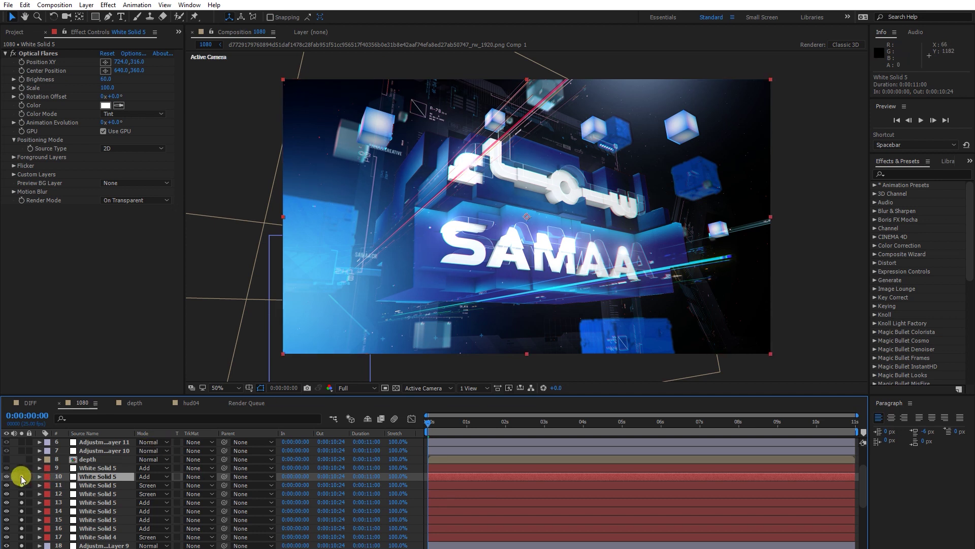
{"action": "left_click", "coordinate": [56, 468]}
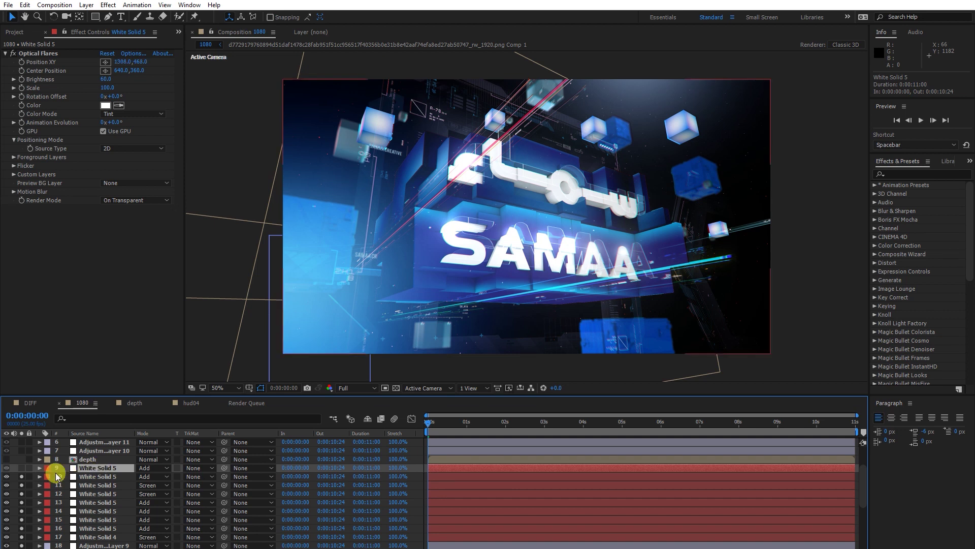
{"action": "left_click", "coordinate": [21, 468]}
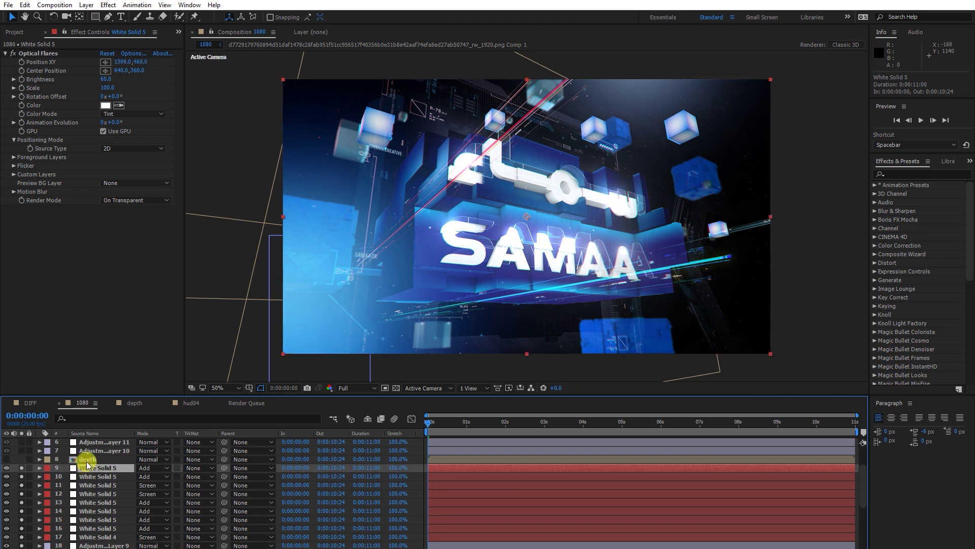
{"action": "left_click", "coordinate": [87, 460]}
{"action": "scroll", "coordinate": [100, 488], "scroll_direction": "up", "scroll_amount": 3}
Solo and inspect Adjustment Layer 10, layer 6, White Solid 6, Null.2, and Adjustment Layers 12 and 14
{"action": "left_click", "coordinate": [90, 503]}
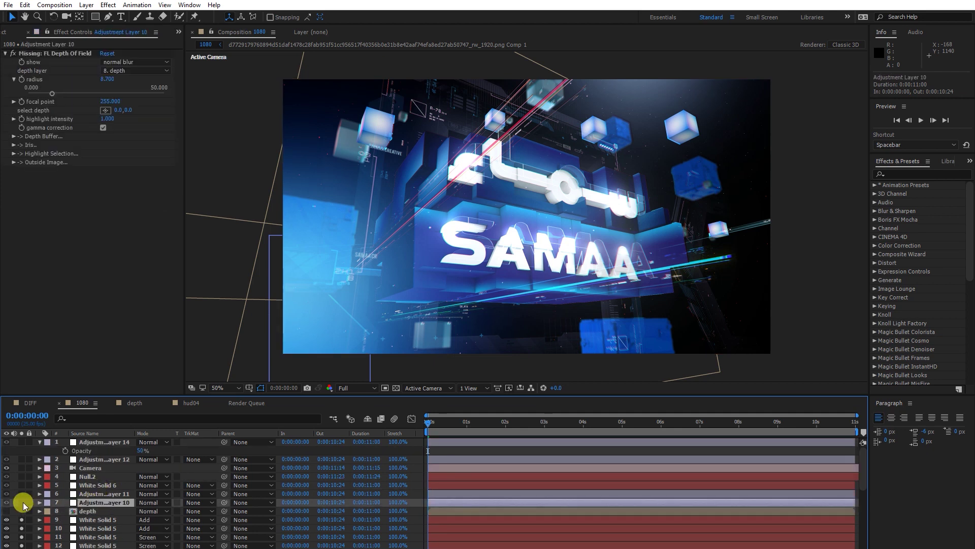
{"action": "left_click", "coordinate": [23, 502]}
{"action": "left_click", "coordinate": [22, 494]}
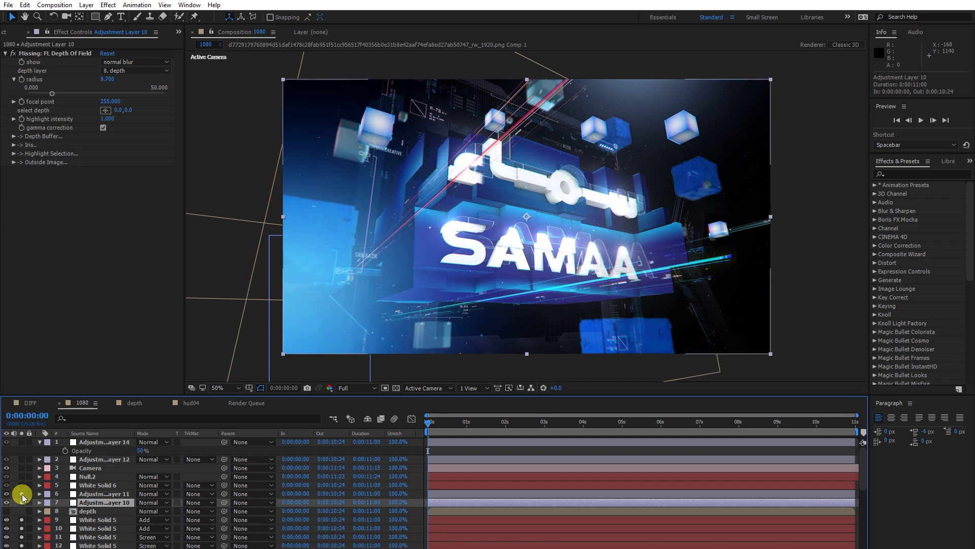
{"action": "left_click", "coordinate": [86, 485]}
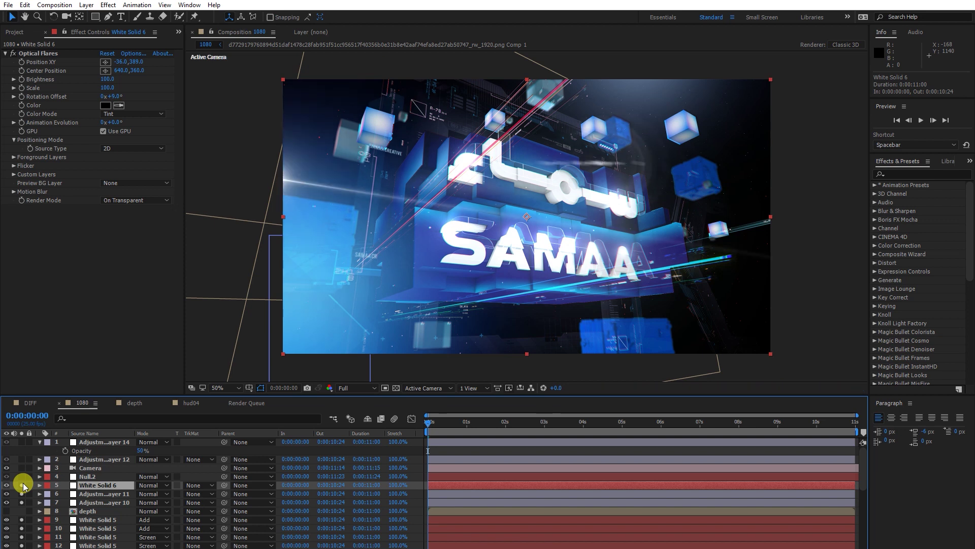
{"action": "left_click", "coordinate": [22, 477]}
{"action": "left_click", "coordinate": [87, 459]}
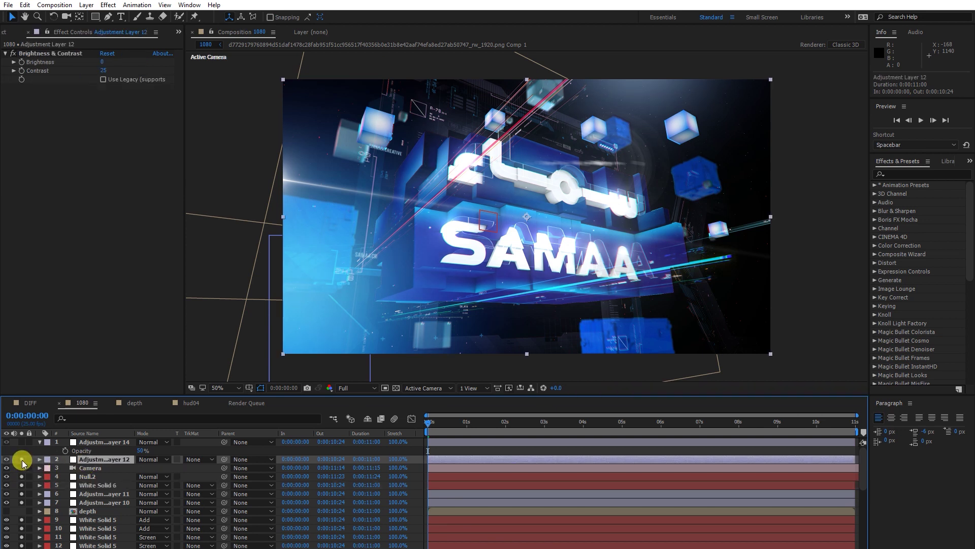
{"action": "left_click", "coordinate": [81, 442]}
{"action": "left_click", "coordinate": [23, 443]}
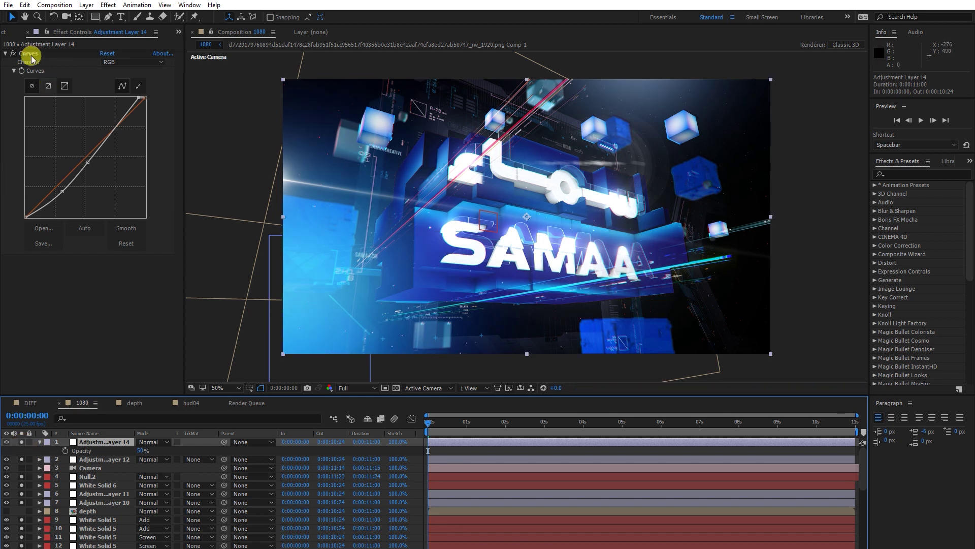
Deselect all layers and show the New layer submenu from the timeline's context menu
{"action": "left_click", "coordinate": [39, 443]}
{"action": "right_click", "coordinate": [71, 443]}
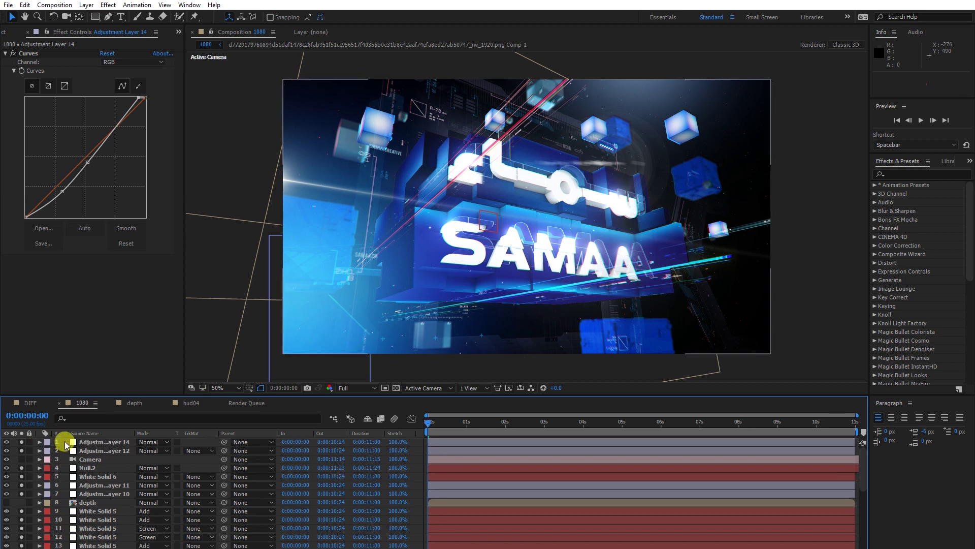
{"action": "left_click", "coordinate": [61, 441]}
{"action": "right_click", "coordinate": [61, 443]}
{"action": "mouse_move", "coordinate": [79, 447]}
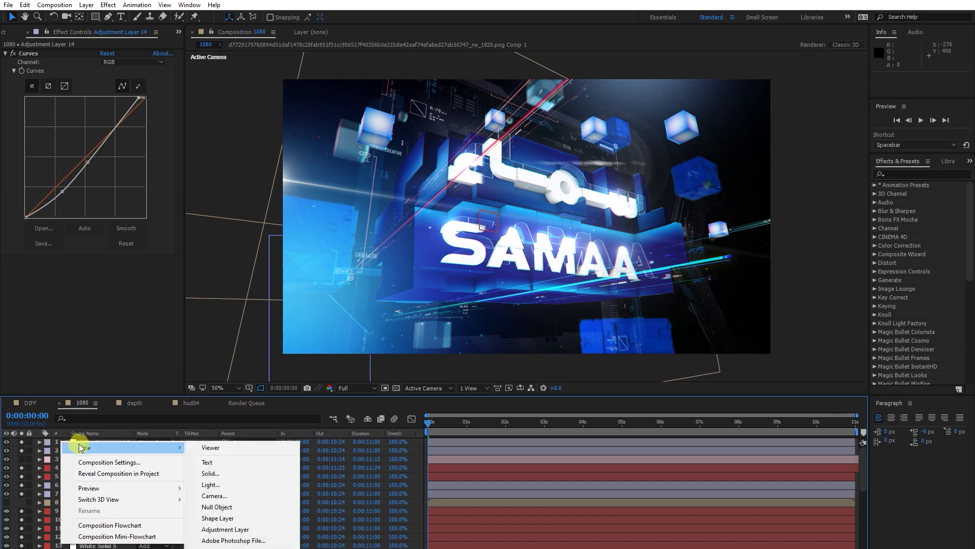
Add Adjustment Layer 15 with a colorized Hue/Saturation effect (hue 162°, saturation 25) tinting the scene teal
{"action": "left_click", "coordinate": [222, 529]}
{"action": "left_click", "coordinate": [902, 172]}
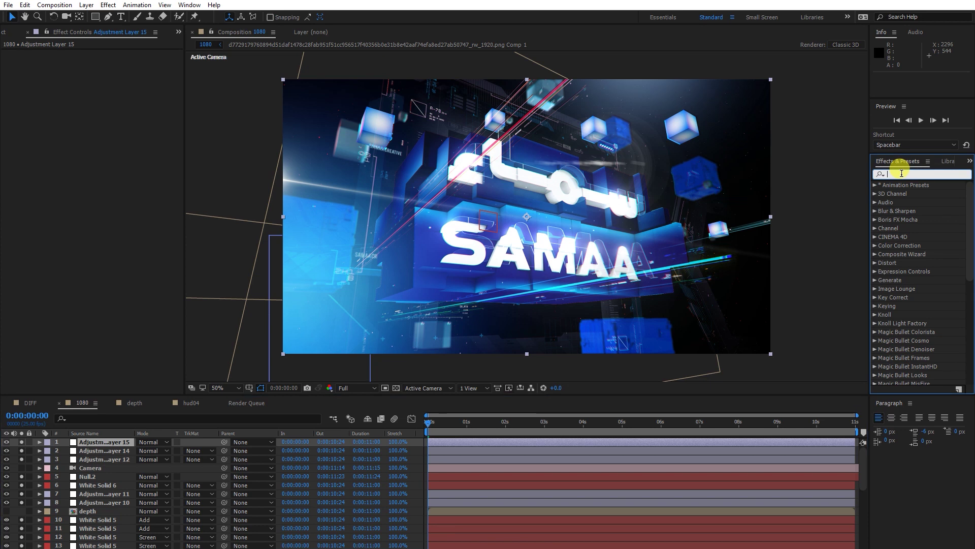
{"action": "type", "text": "hue"}
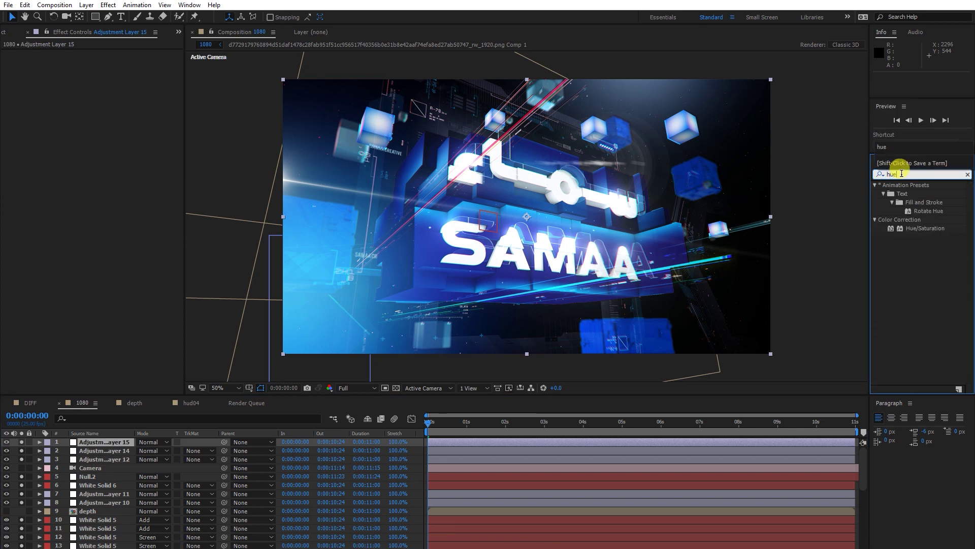
{"action": "double_click", "coordinate": [927, 229]}
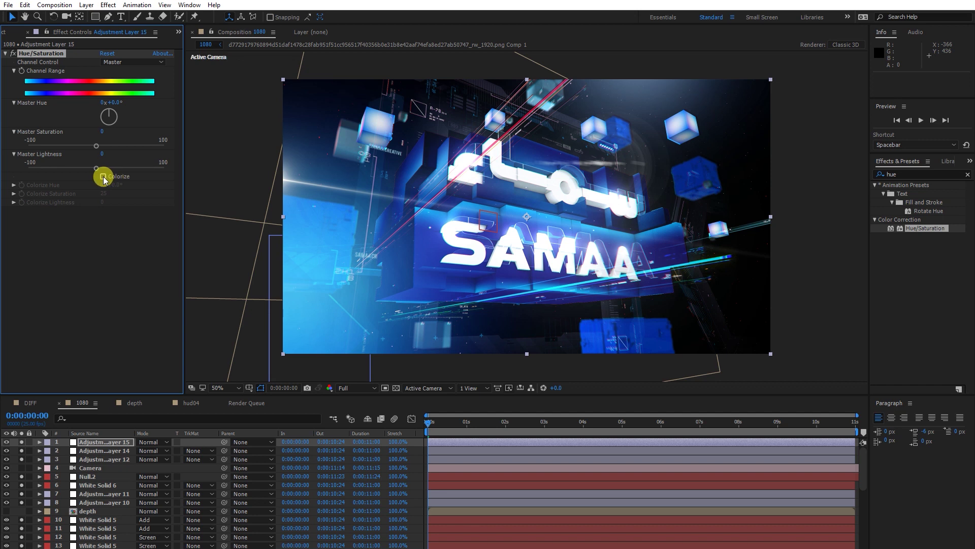
{"action": "left_click", "coordinate": [103, 176]}
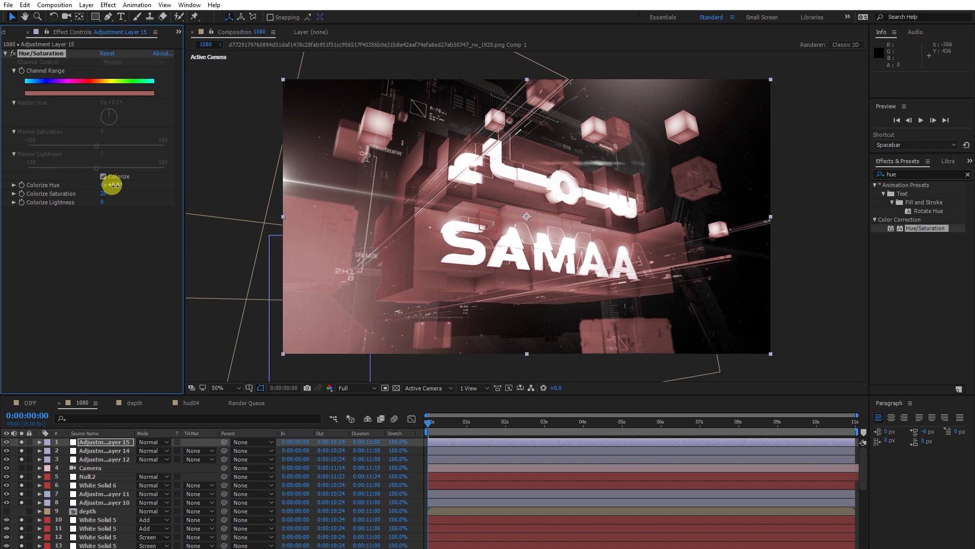
{"action": "left_click_drag", "start_coordinate": [127, 186], "coordinate": [198, 189]}
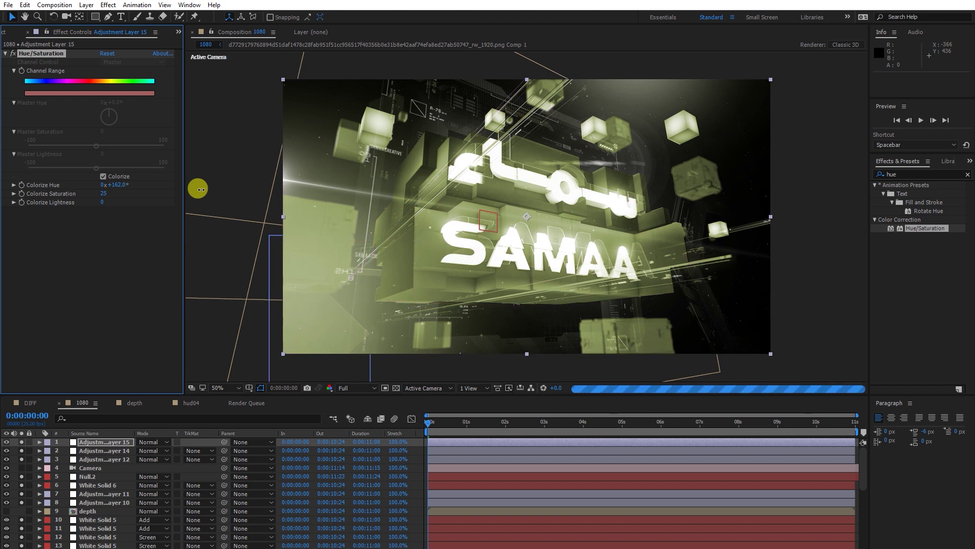
Set Adjustment Layer 15 to Soft Light mode and its Colorize Hue to 2x+156°
{"action": "left_click", "coordinate": [152, 450]}
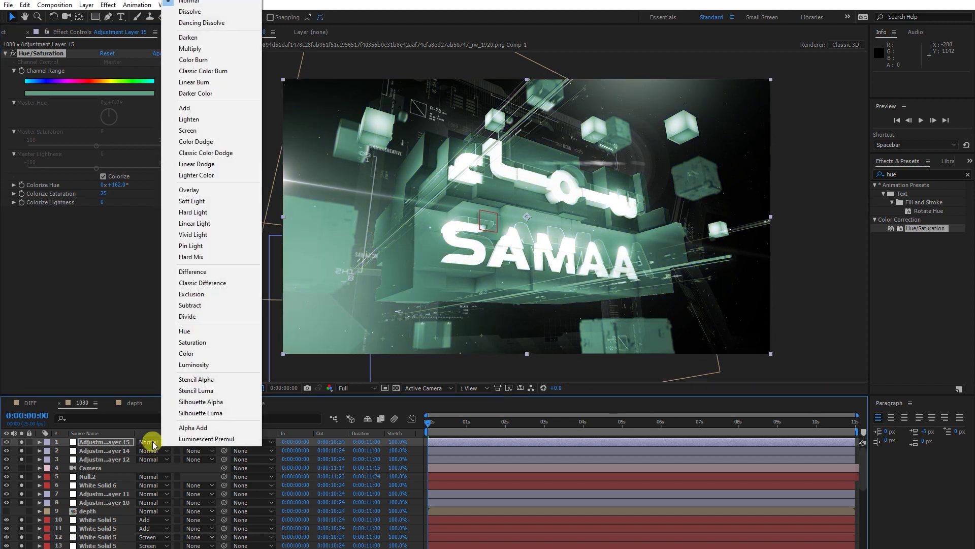
{"action": "left_click", "coordinate": [192, 201]}
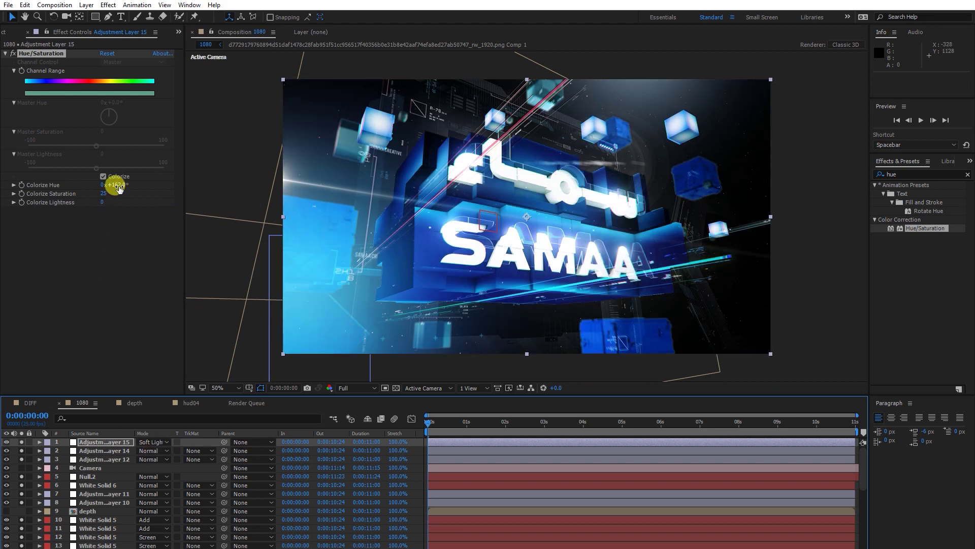
{"action": "left_click_drag", "start_coordinate": [113, 183], "coordinate": [385, 213]}
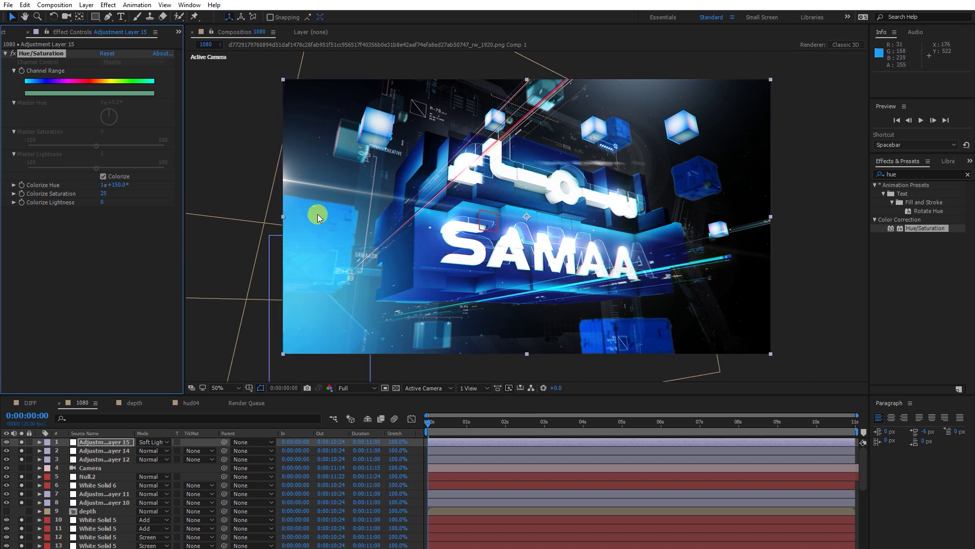
{"action": "left_click_drag", "start_coordinate": [116, 184], "coordinate": [342, 194]}
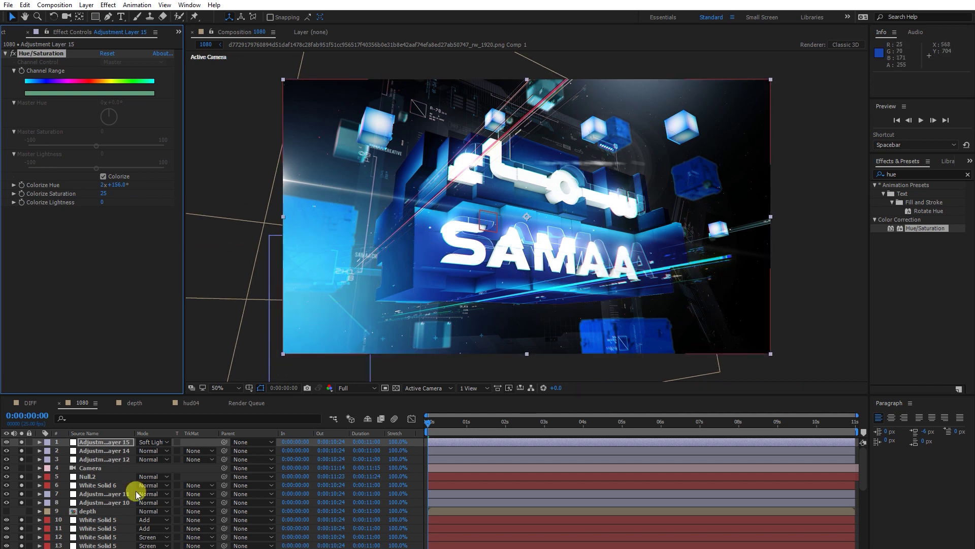
Unsolo all layers, raise Colorize Saturation to 35, and open the DIFF composition
{"action": "left_click_drag", "start_coordinate": [21, 442], "coordinate": [87, 443]}
{"action": "left_click", "coordinate": [87, 443]}
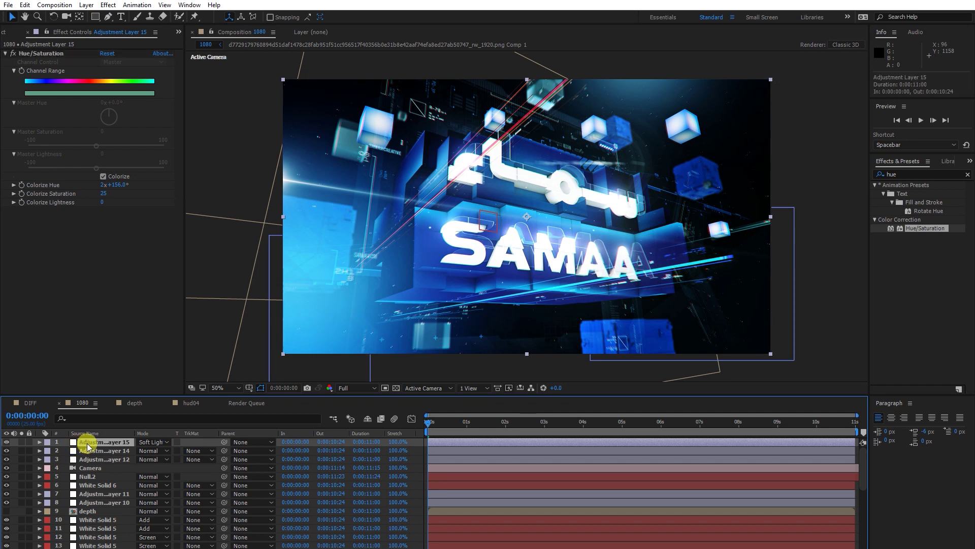
{"action": "mouse_move", "coordinate": [102, 193]}
{"action": "left_mouse_down"}
{"action": "mouse_move", "coordinate": [146, 194]}
{"action": "mouse_move", "coordinate": [117, 197]}
{"action": "left_mouse_up"}
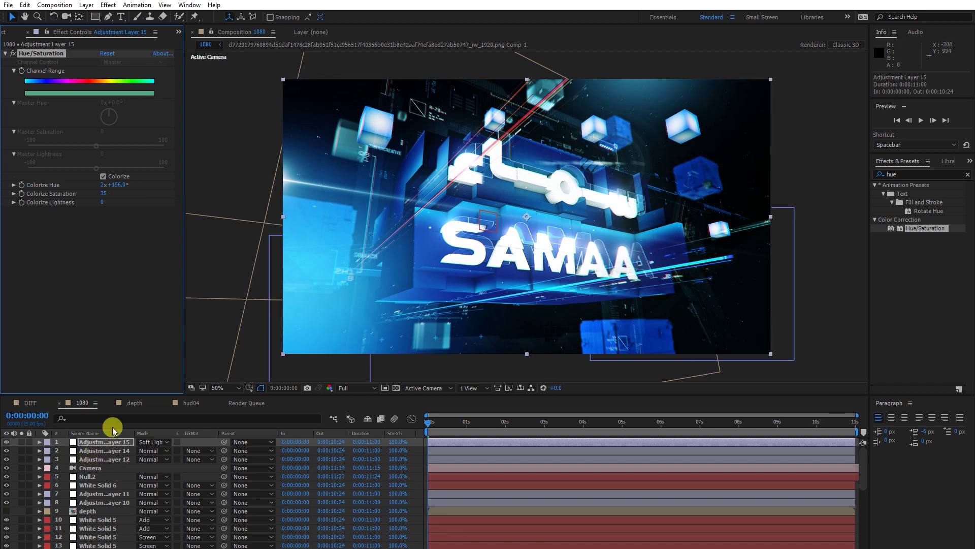
{"action": "left_click", "coordinate": [30, 402]}
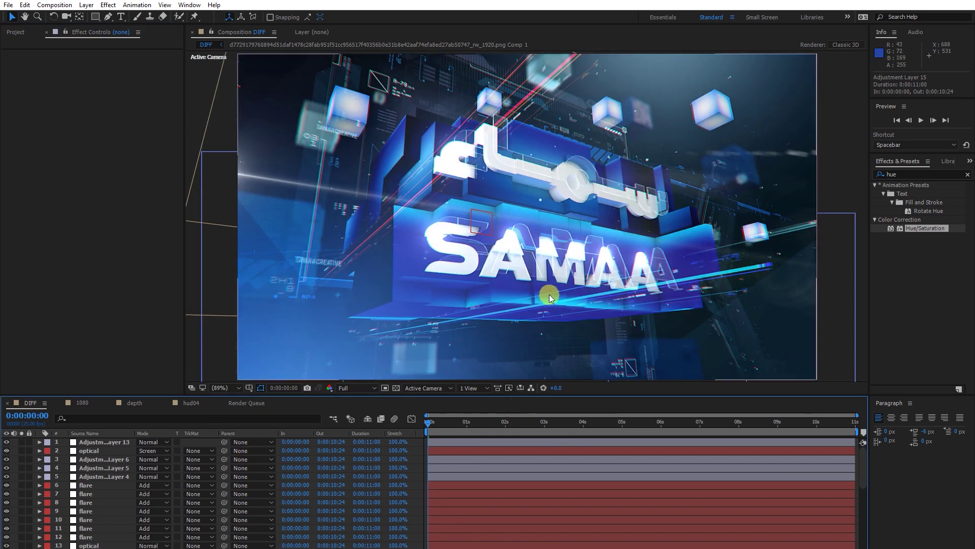
Zoom the DIFF viewer in and out, then return to the 1080 composition
{"action": "scroll", "coordinate": [551, 289], "scroll_direction": "down", "scroll_amount": 2}
{"action": "scroll", "coordinate": [528, 305], "scroll_direction": "up", "scroll_amount": 3}
{"action": "scroll", "coordinate": [532, 305], "scroll_direction": "down", "scroll_amount": 2}
{"action": "scroll", "coordinate": [523, 285], "scroll_direction": "up", "scroll_amount": 4}
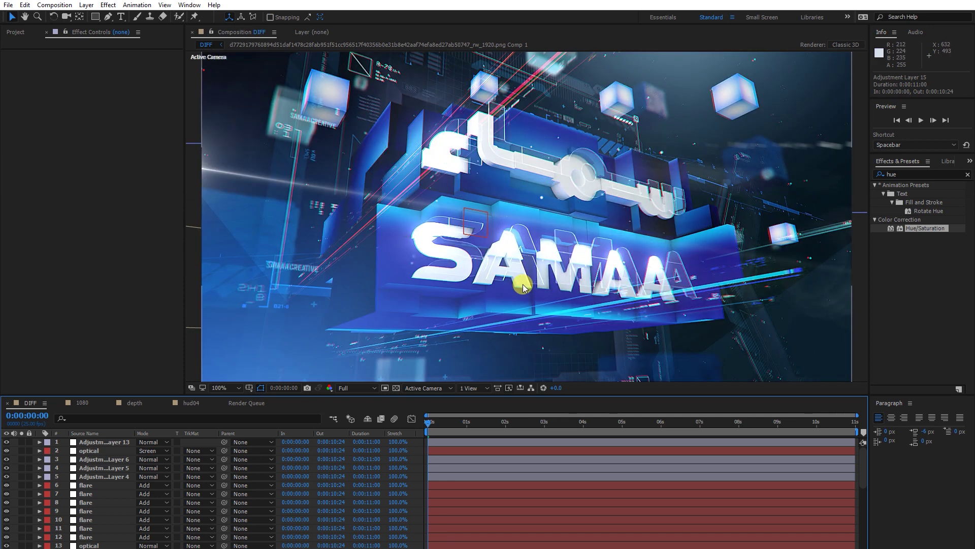
{"action": "scroll", "coordinate": [519, 282], "scroll_direction": "down", "scroll_amount": 2}
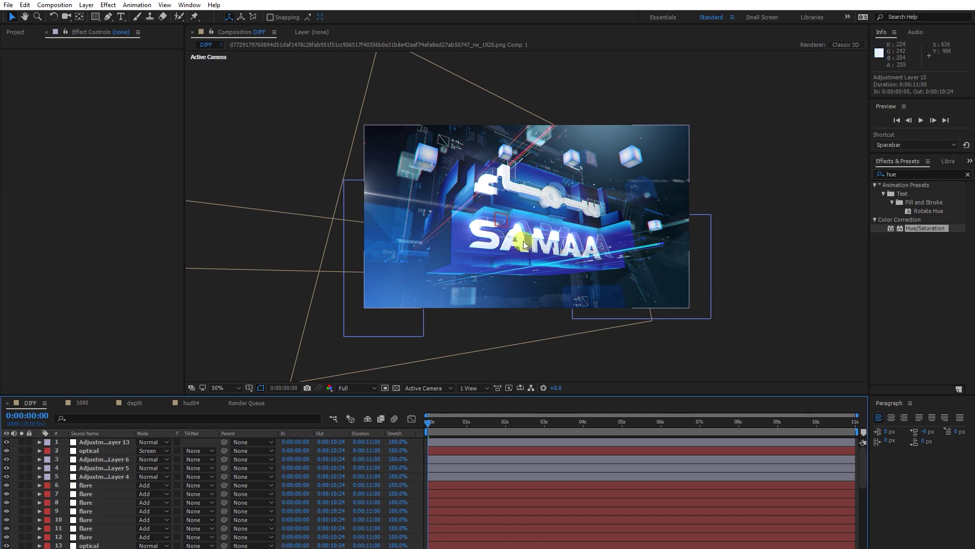
{"action": "scroll", "coordinate": [514, 265], "scroll_direction": "up", "scroll_amount": 3}
{"action": "scroll", "coordinate": [518, 272], "scroll_direction": "down", "scroll_amount": 4}
{"action": "scroll", "coordinate": [518, 272], "scroll_direction": "up", "scroll_amount": 3}
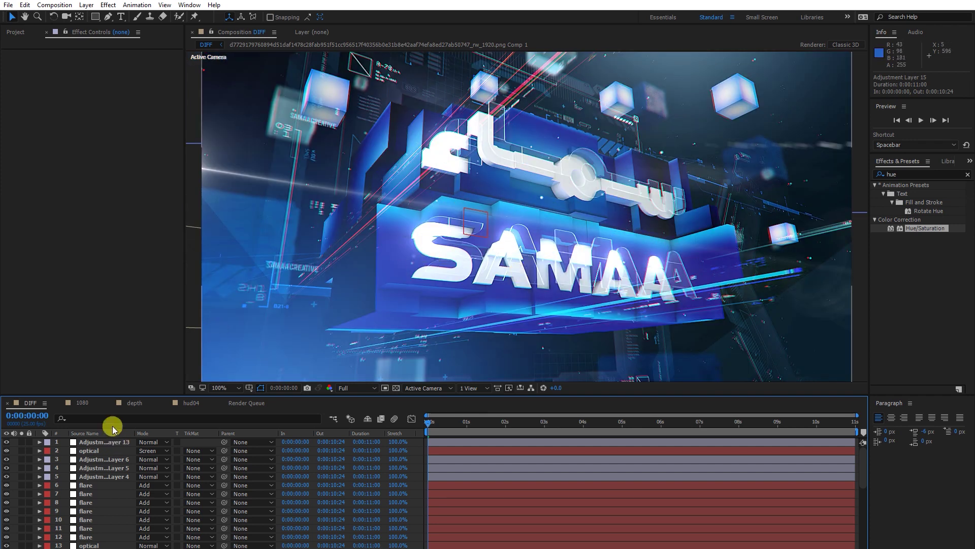
{"action": "left_click", "coordinate": [79, 403]}
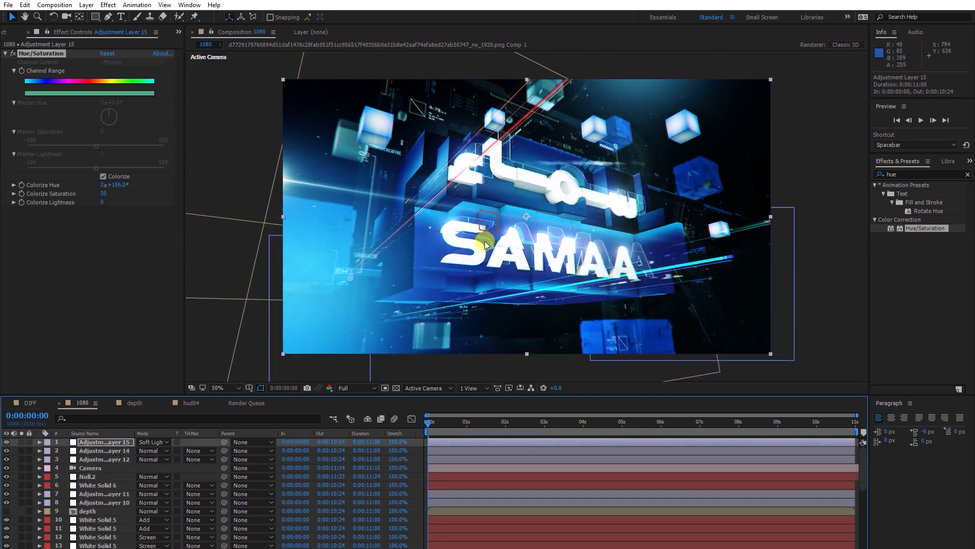
Open hud04, select the Null 2 and hud04.png layers, and return to frame 0
{"action": "left_click", "coordinate": [195, 403]}
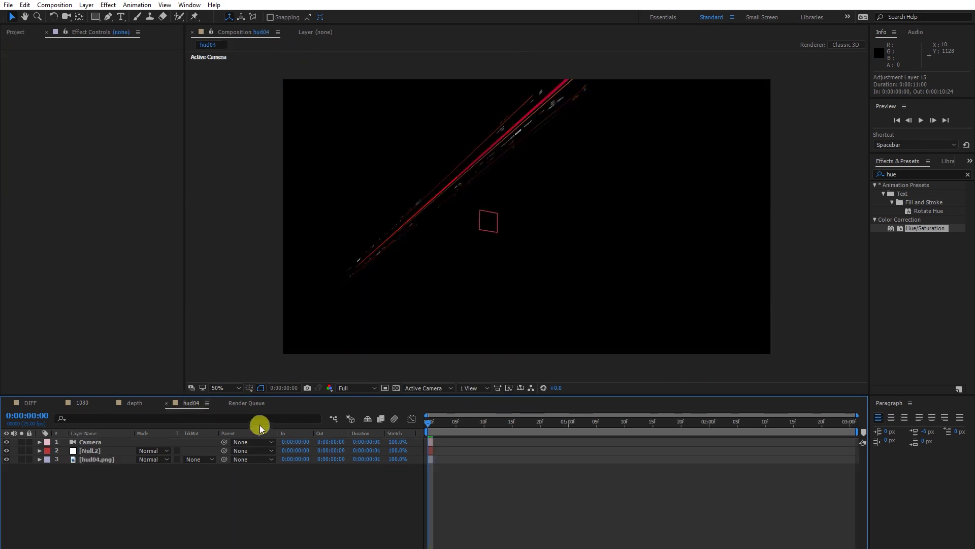
{"action": "left_click", "coordinate": [91, 449]}
{"action": "left_click", "coordinate": [93, 459]}
{"action": "left_click", "coordinate": [431, 423]}
{"action": "left_click_drag", "start_coordinate": [431, 423], "coordinate": [426, 423]}
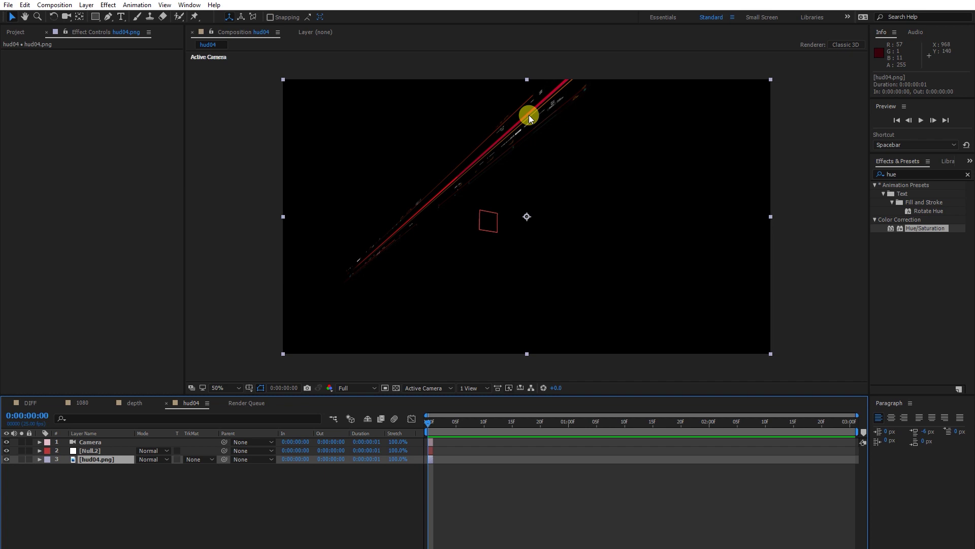